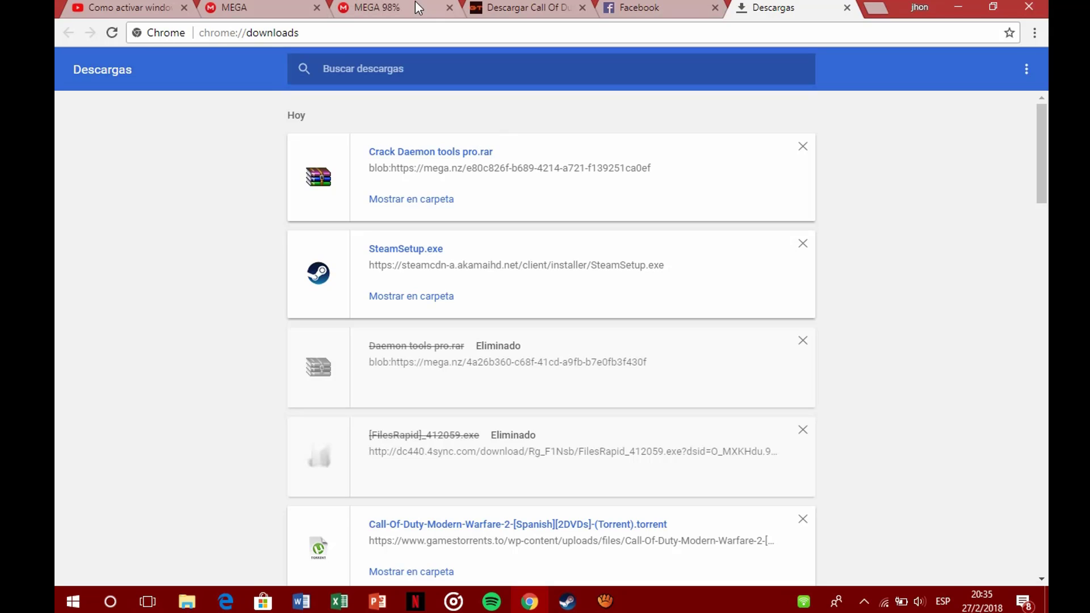
- Return to the Daemon tools pro.rar download page, clearing away the open archive windows and the other MEGA tab
{"action": "left_click", "coordinate": [384, 6]}
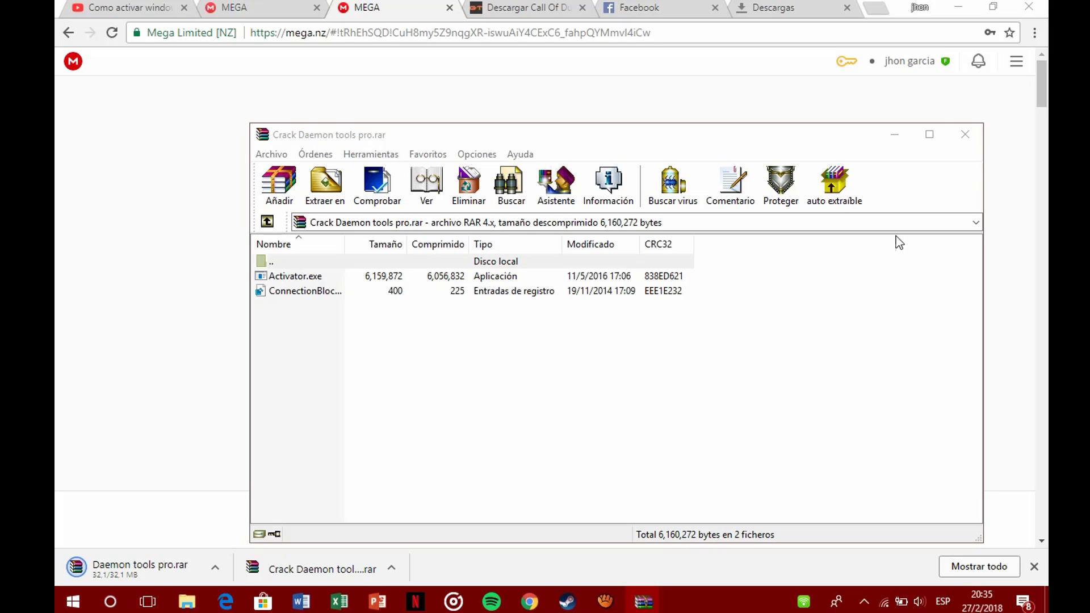
{"action": "left_click", "coordinate": [893, 132]}
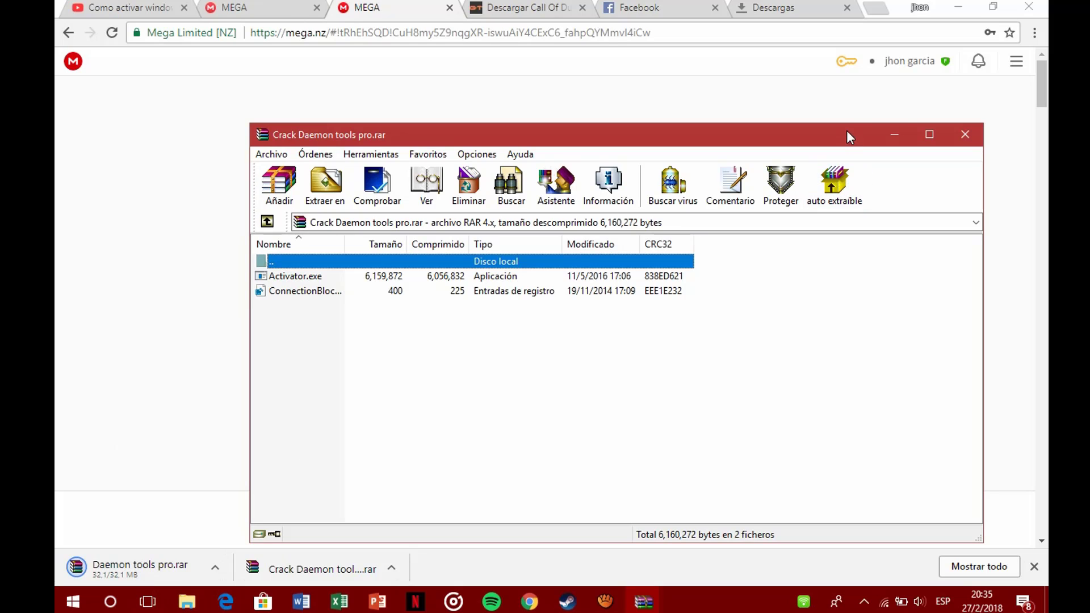
{"action": "left_click", "coordinate": [889, 136]}
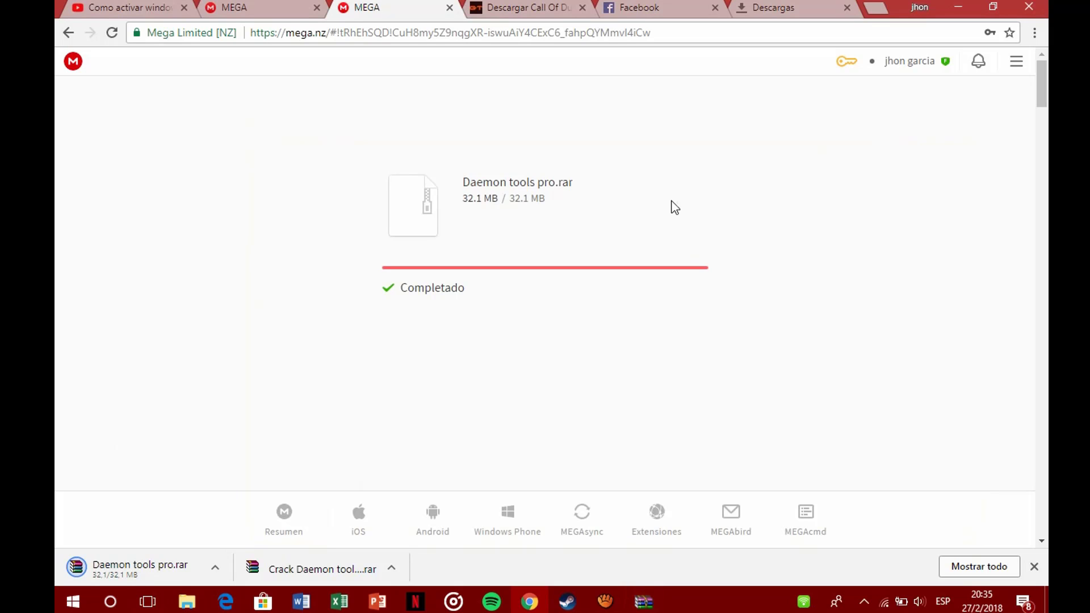
{"action": "left_click", "coordinate": [317, 7]}
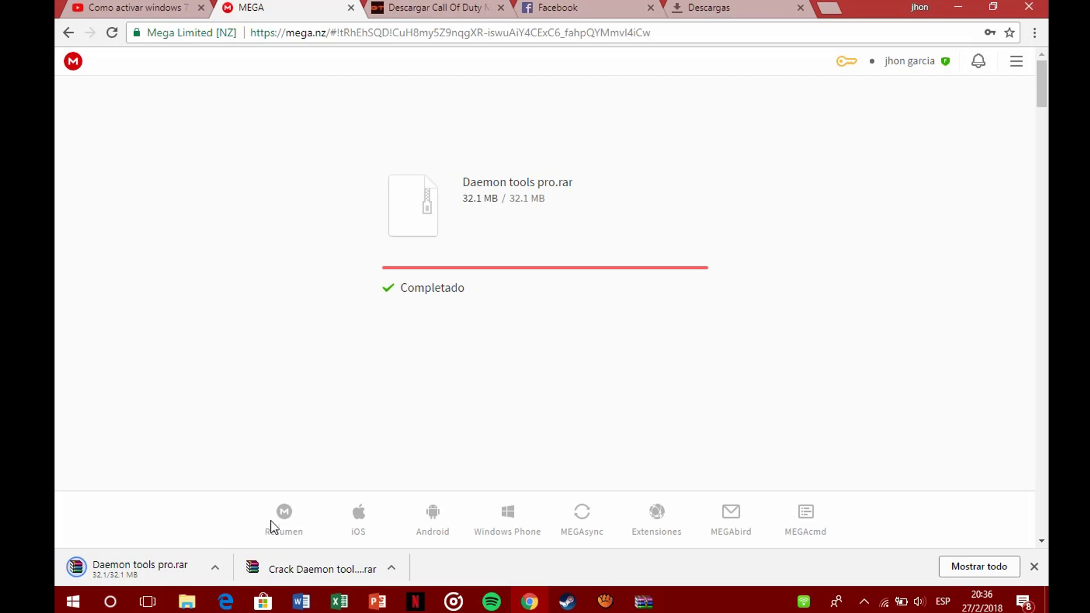
- Open the downloaded Daemon tools pro.rar and close the duplicate Crack Daemon tools pro.rar window
{"action": "left_click", "coordinate": [186, 578]}
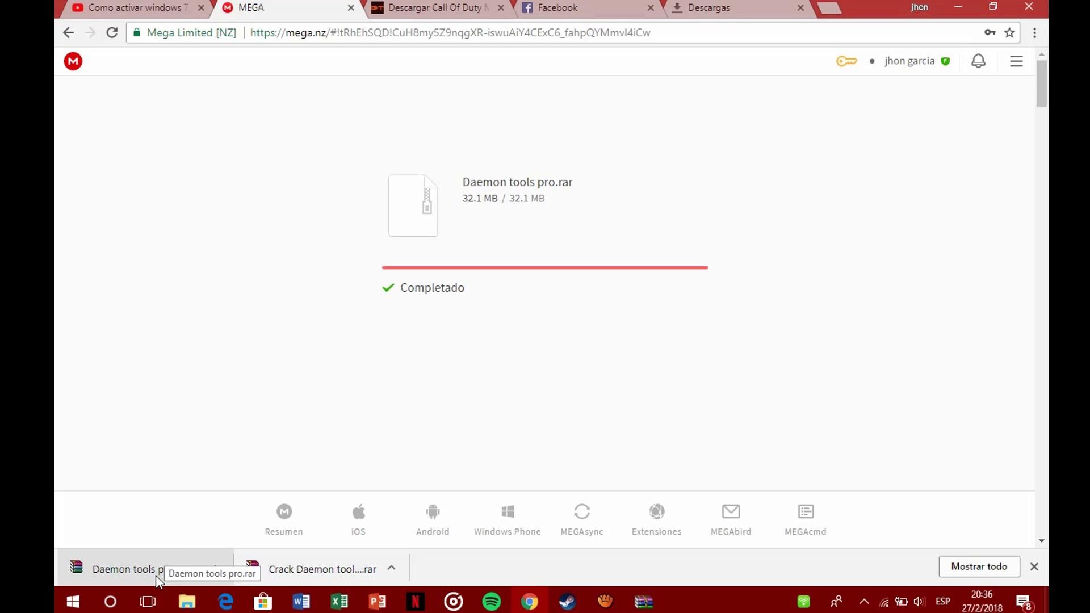
{"action": "left_click", "coordinate": [644, 602]}
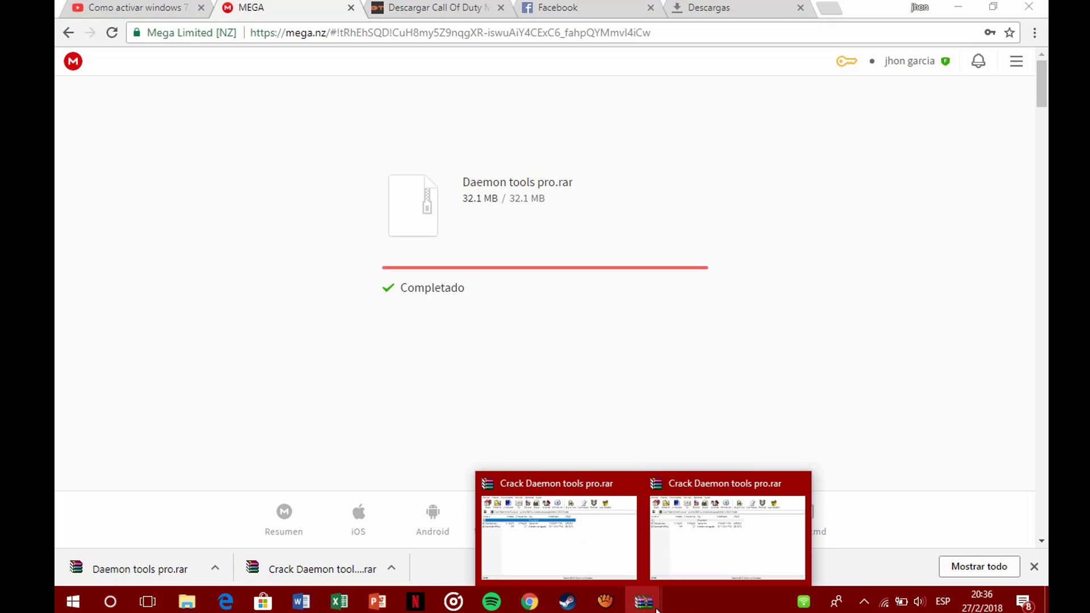
{"action": "left_click", "coordinate": [631, 484]}
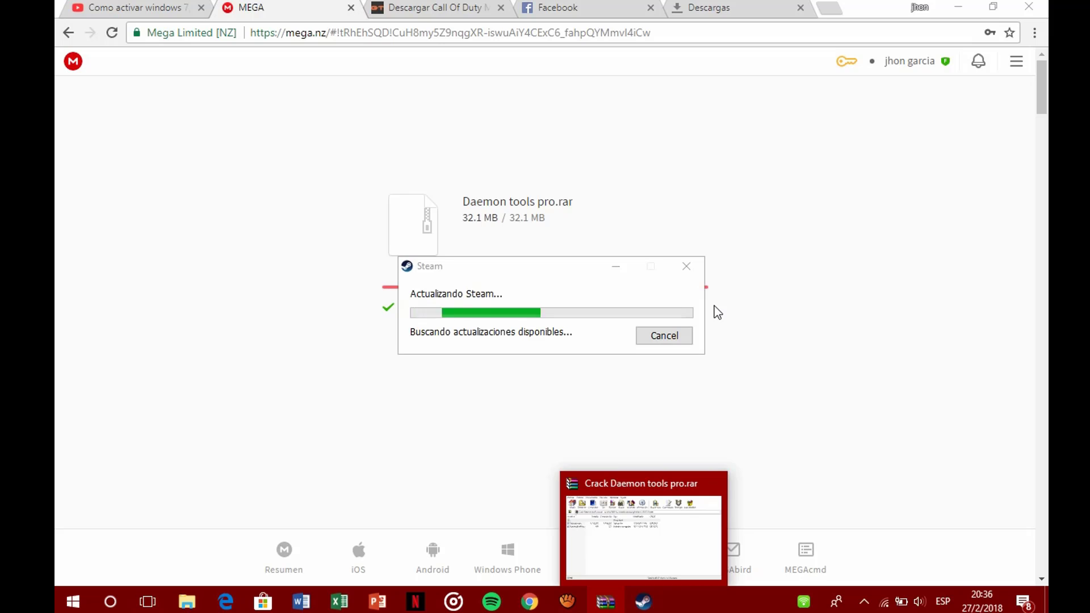
{"action": "left_click", "coordinate": [608, 273]}
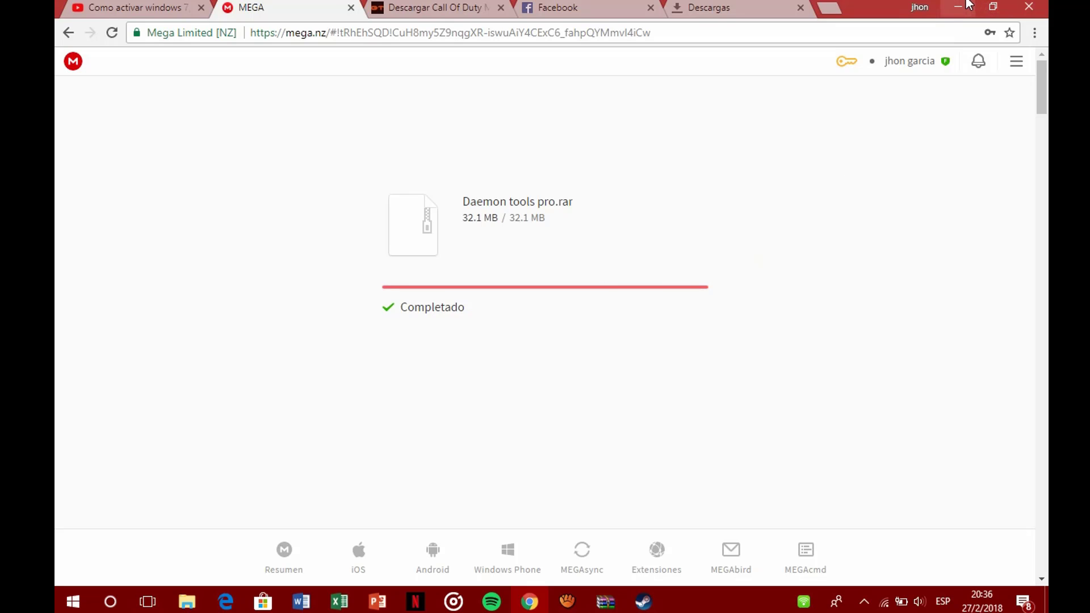
- Bring up the Daemon tools pro.rar archive and open its Daemon Tools Pro 6 folder
{"action": "left_click", "coordinate": [607, 602]}
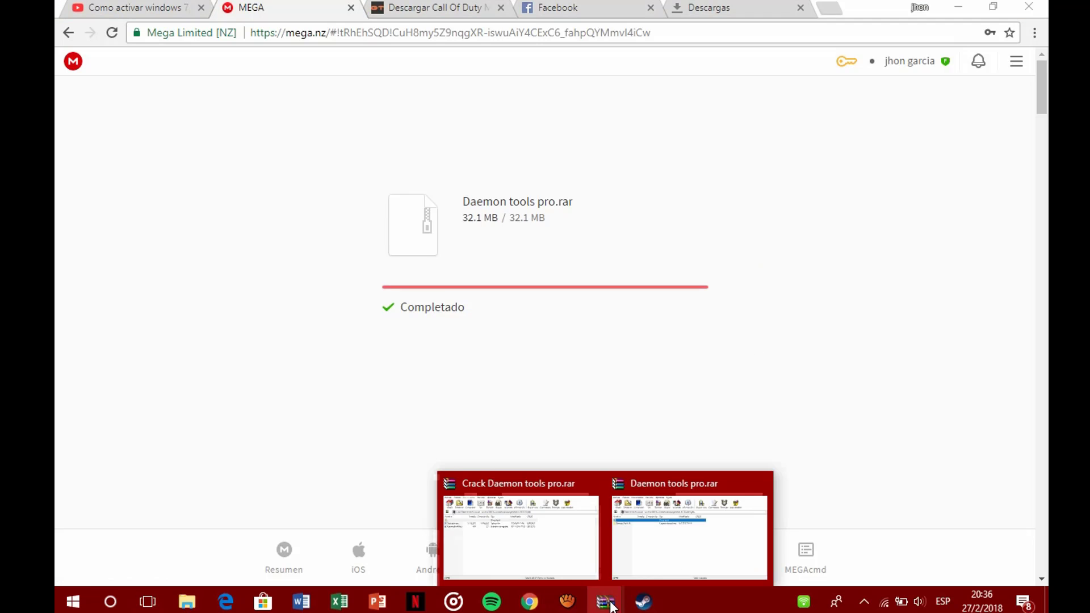
{"action": "left_click", "coordinate": [672, 515]}
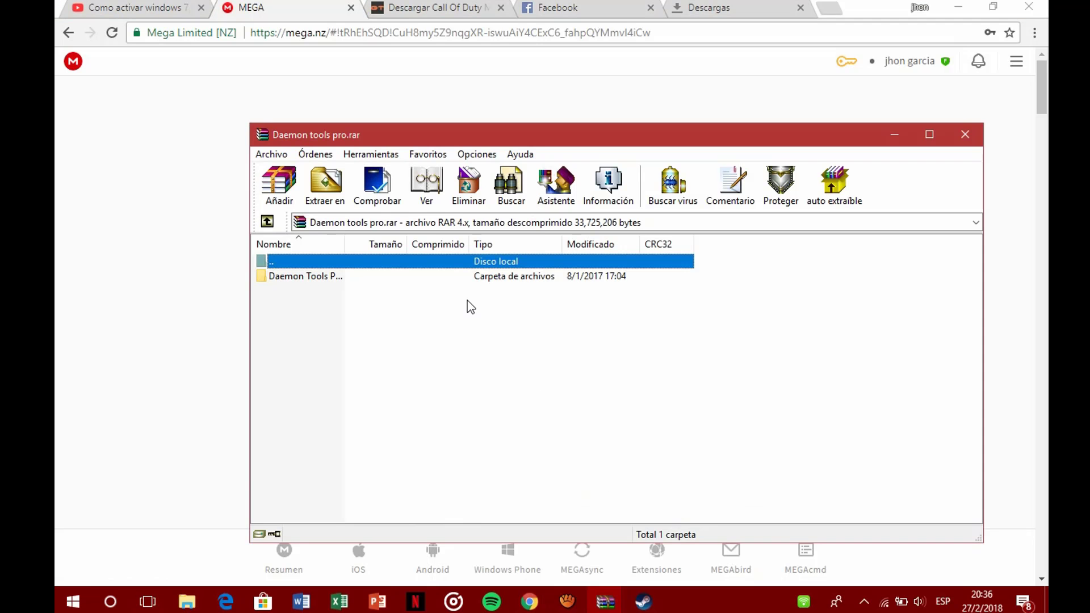
{"action": "left_click", "coordinate": [448, 277]}
{"action": "left_click", "coordinate": [447, 277]}
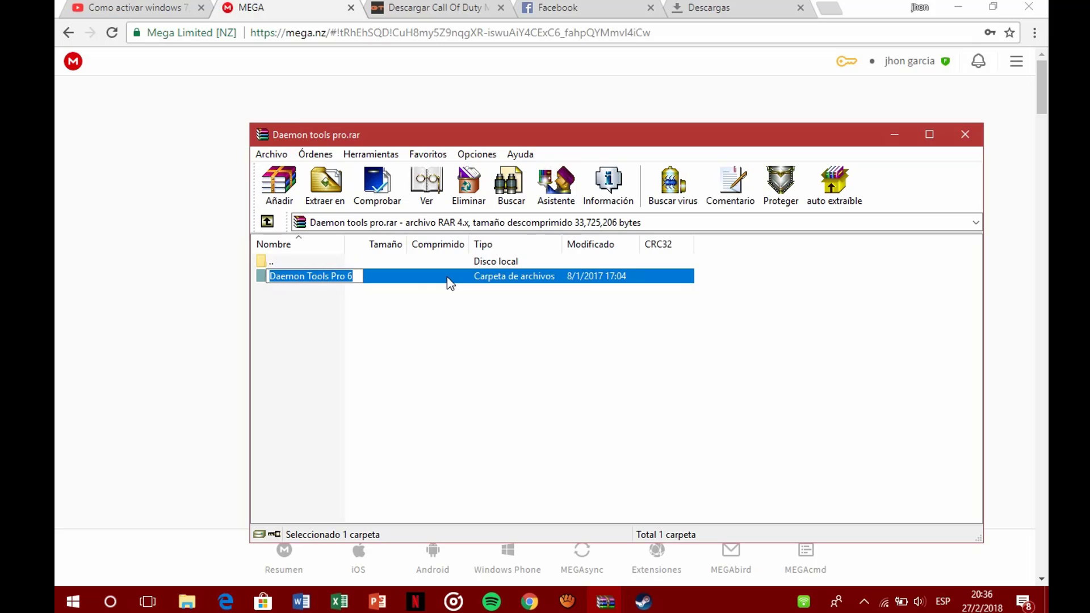
{"action": "key", "text": "Escape"}
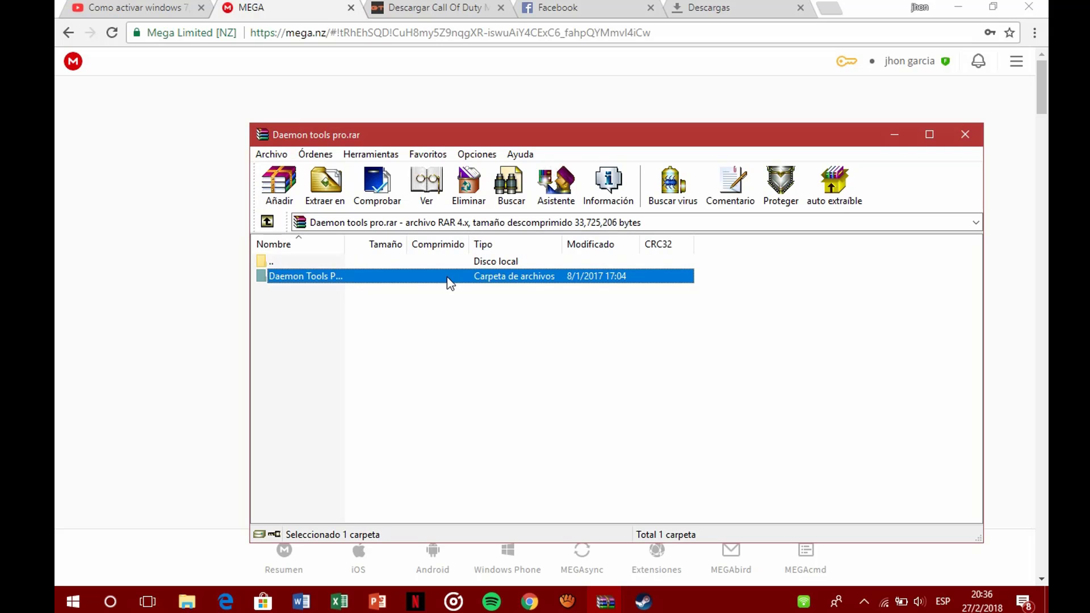
{"action": "double_click", "coordinate": [447, 278]}
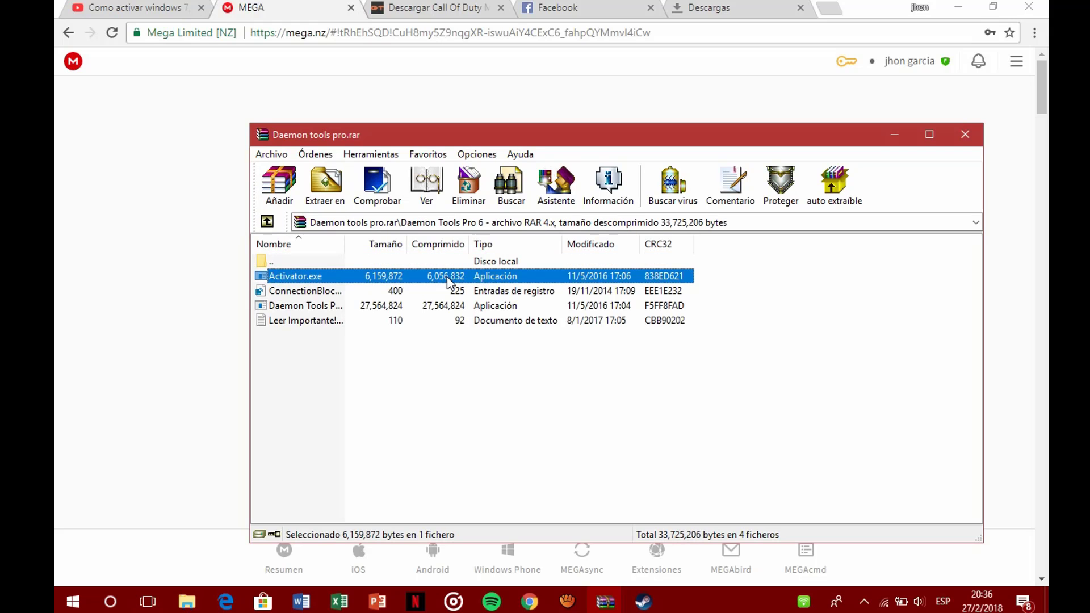
- Launch the Daemon Tools Pro installer from the archive and minimise the browser window
{"action": "left_click", "coordinate": [455, 434]}
{"action": "left_click", "coordinate": [392, 307]}
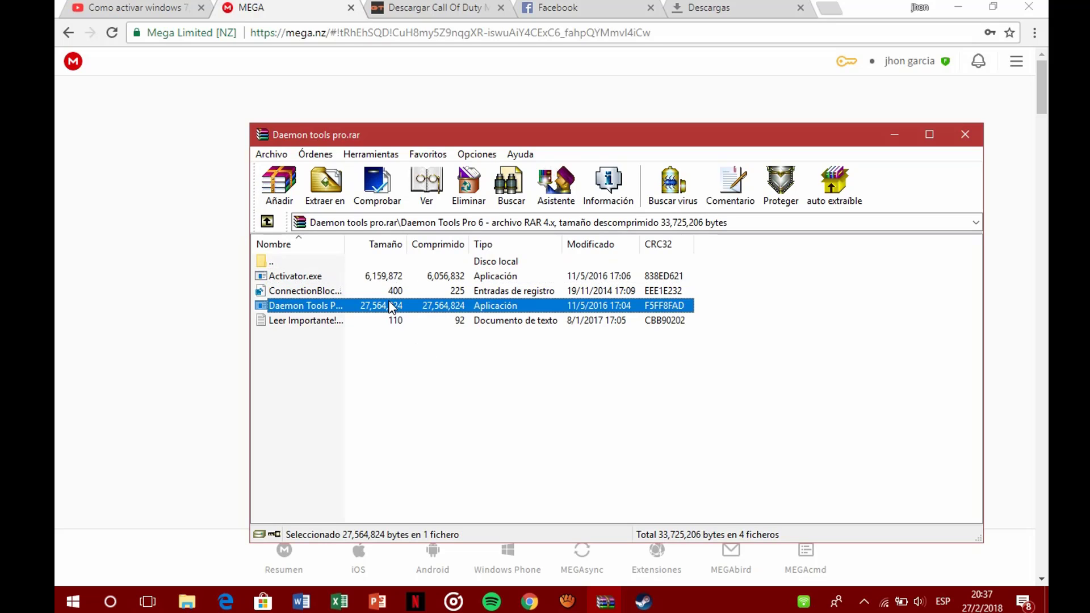
{"action": "double_click", "coordinate": [344, 309]}
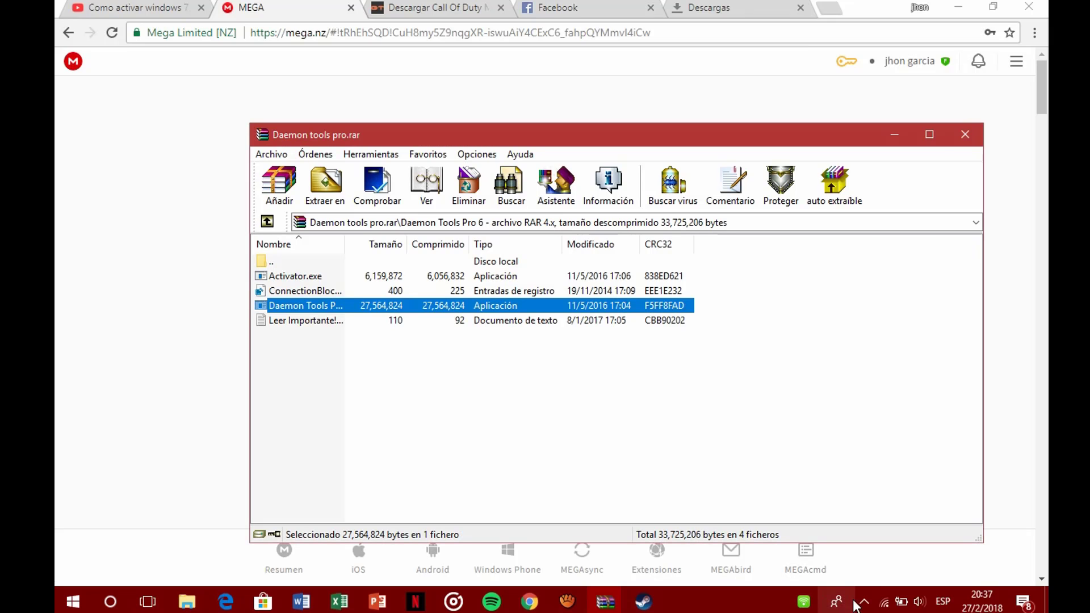
{"action": "left_click", "coordinate": [864, 601]}
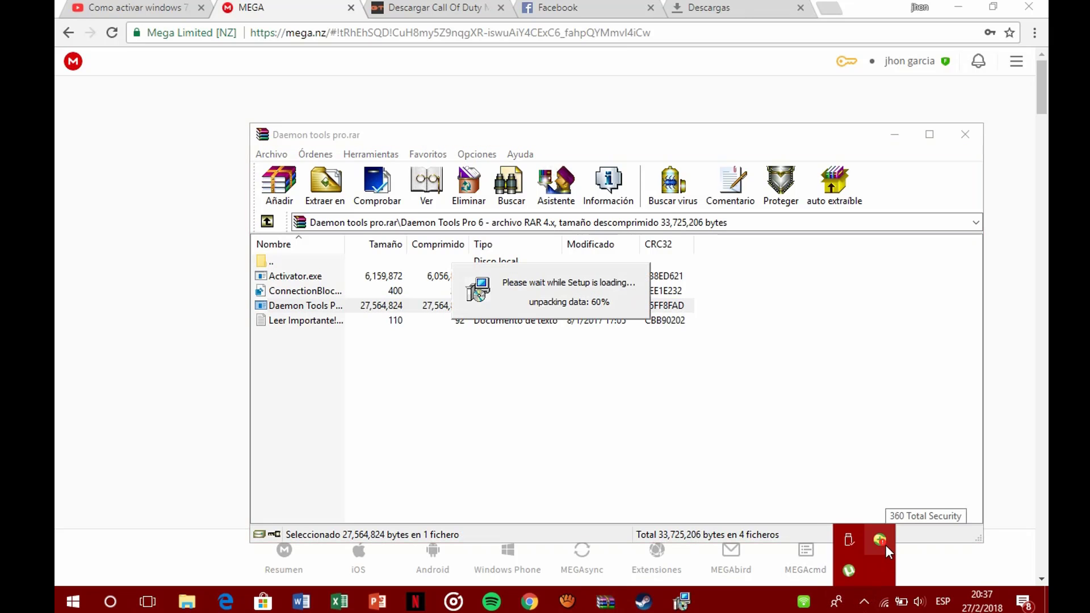
{"action": "left_click", "coordinate": [864, 602]}
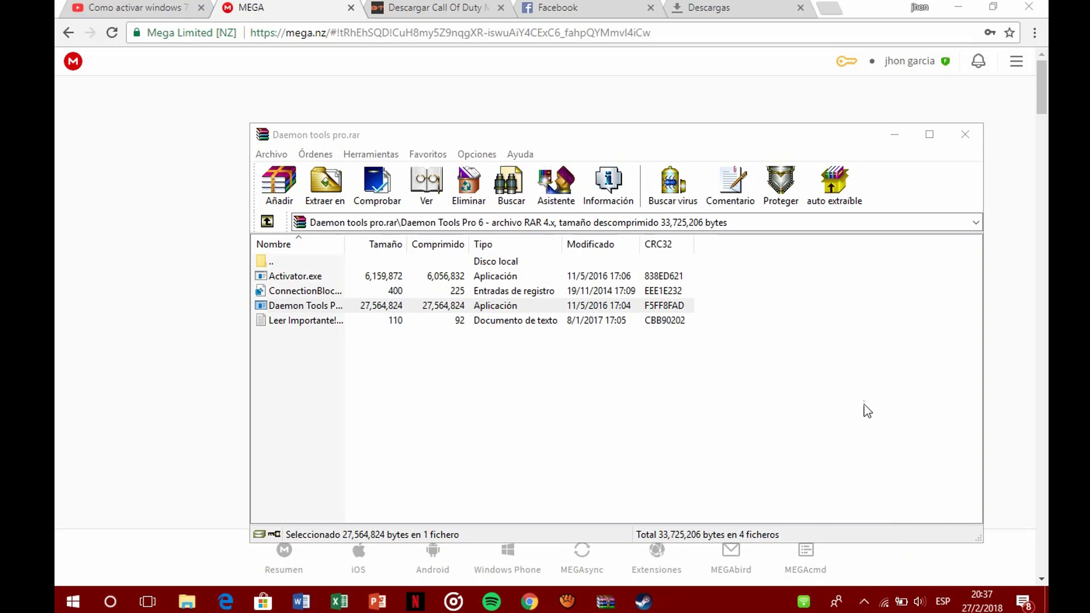
{"action": "left_click", "coordinate": [955, 8]}
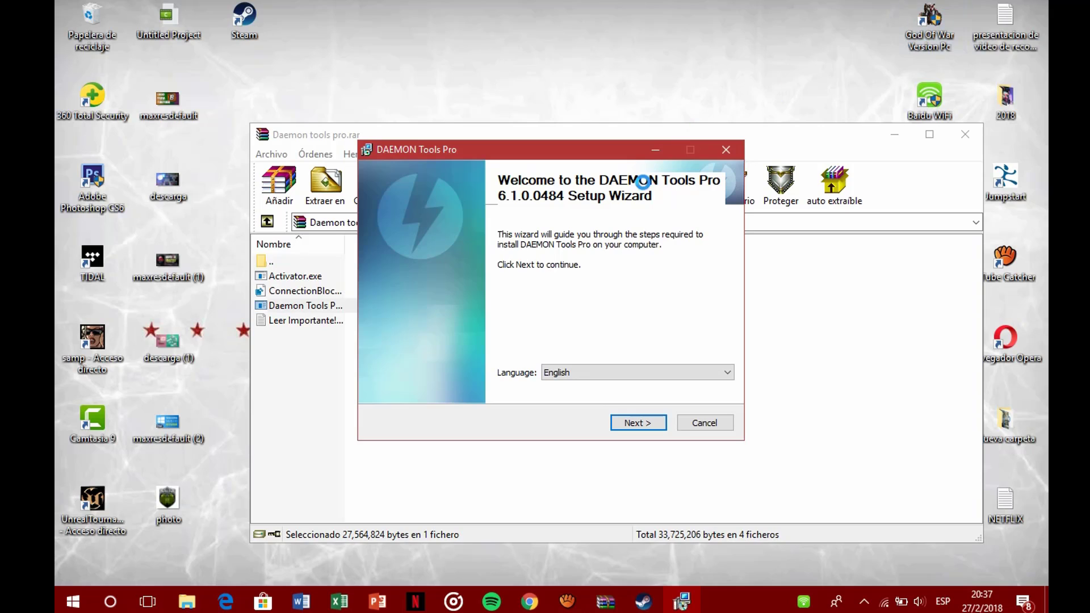
- Set the setup wizard's language to Spanish (Español) and continue
{"action": "left_click", "coordinate": [636, 372]}
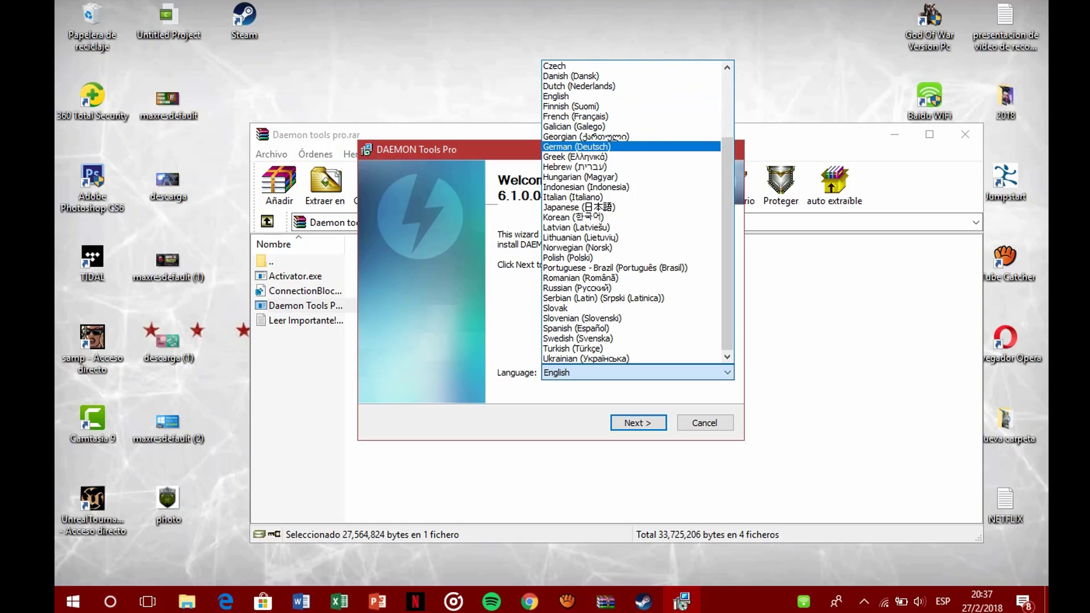
{"action": "scroll", "coordinate": [636, 213], "scroll_direction": "up", "scroll_amount": 3}
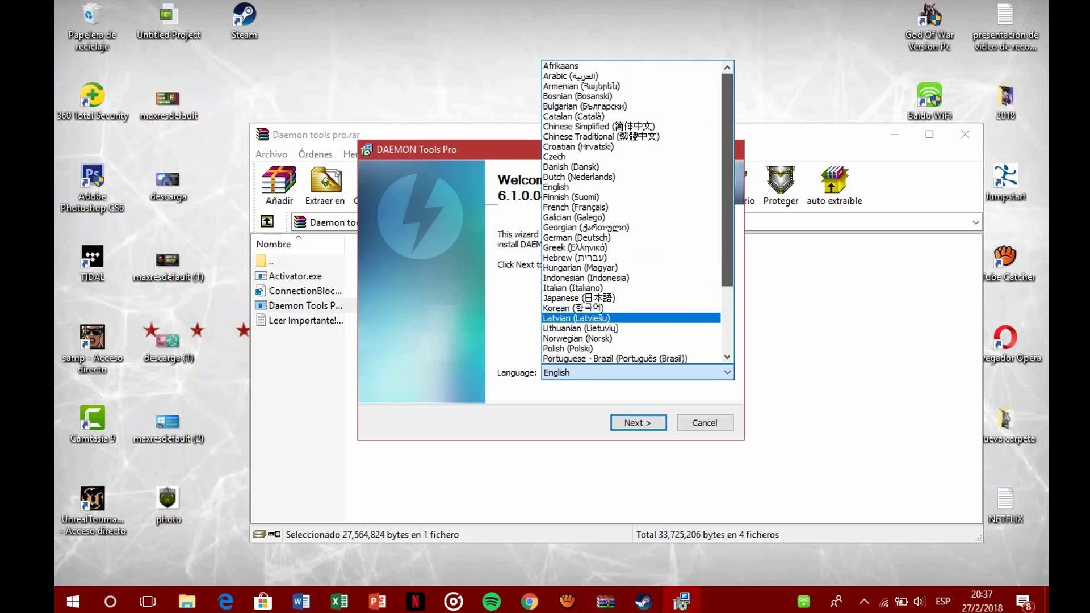
{"action": "scroll", "coordinate": [636, 213], "scroll_direction": "down", "scroll_amount": 3}
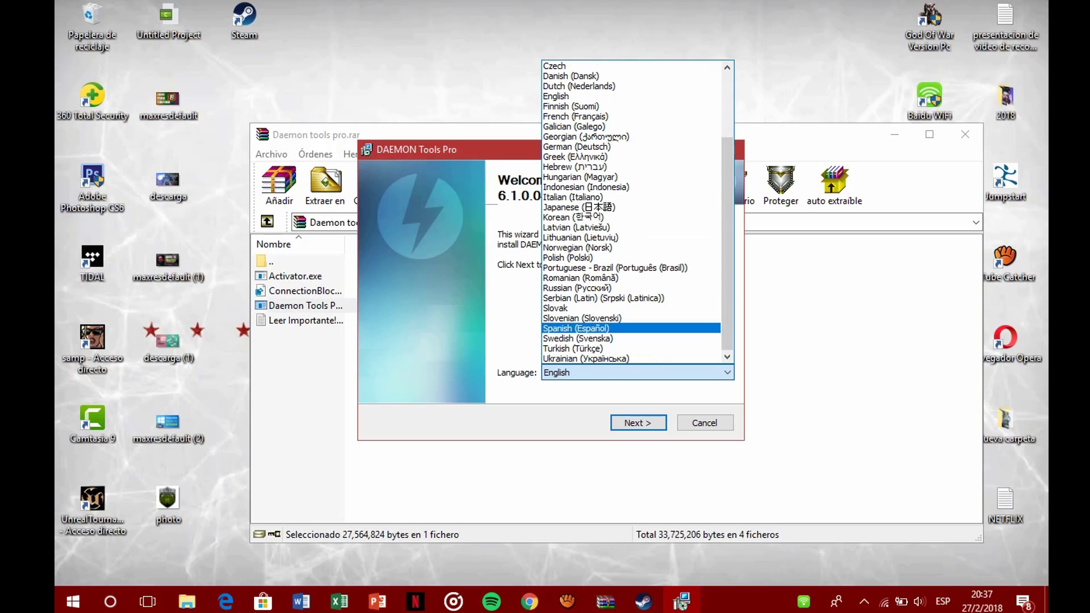
{"action": "left_click", "coordinate": [580, 328]}
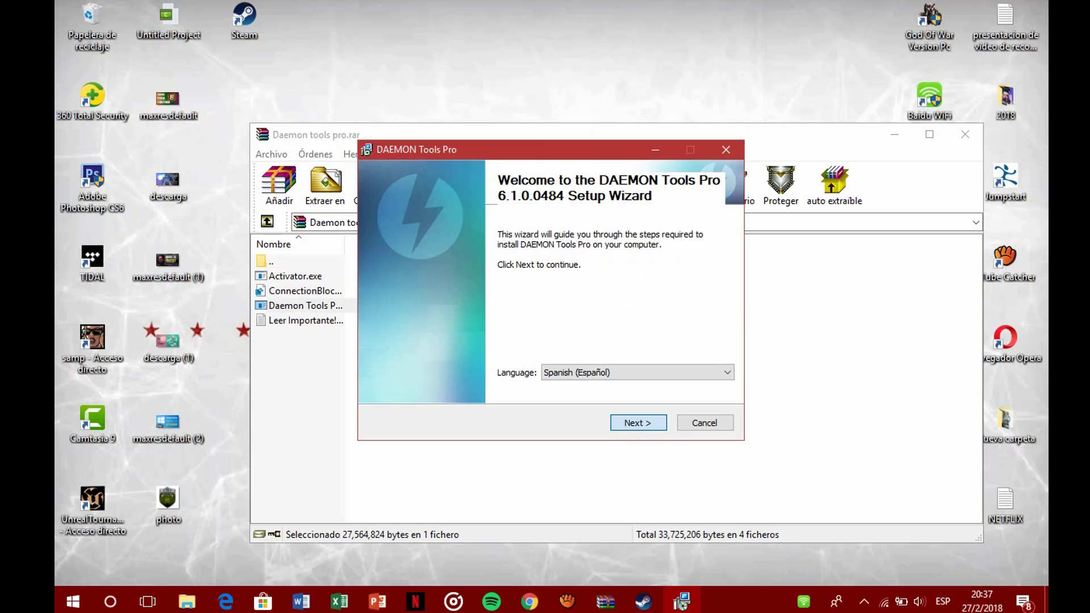
{"action": "left_click", "coordinate": [638, 423]}
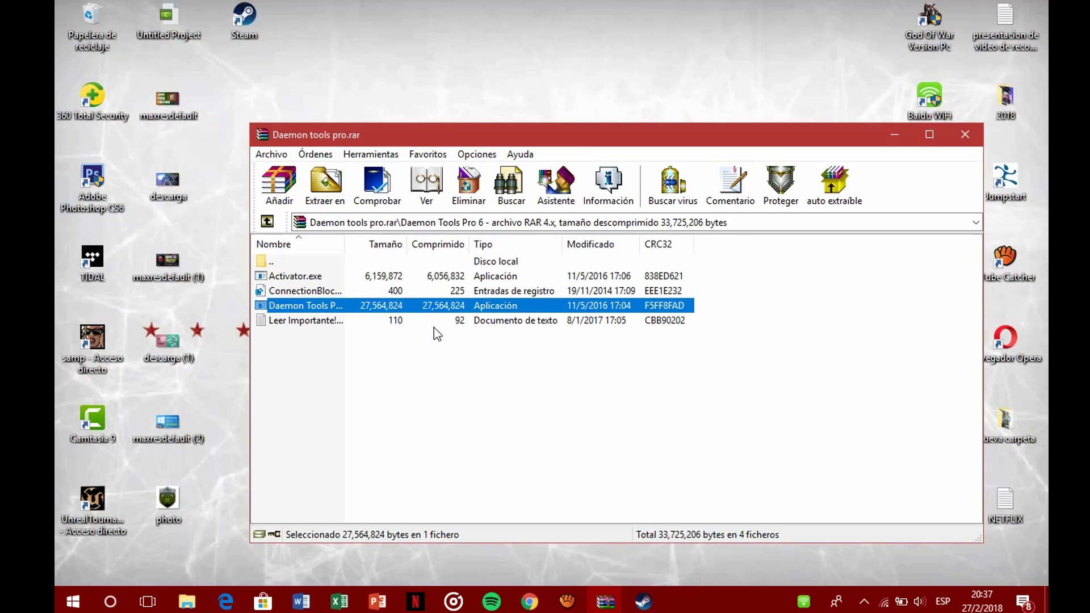
{"action": "left_click", "coordinate": [430, 395]}
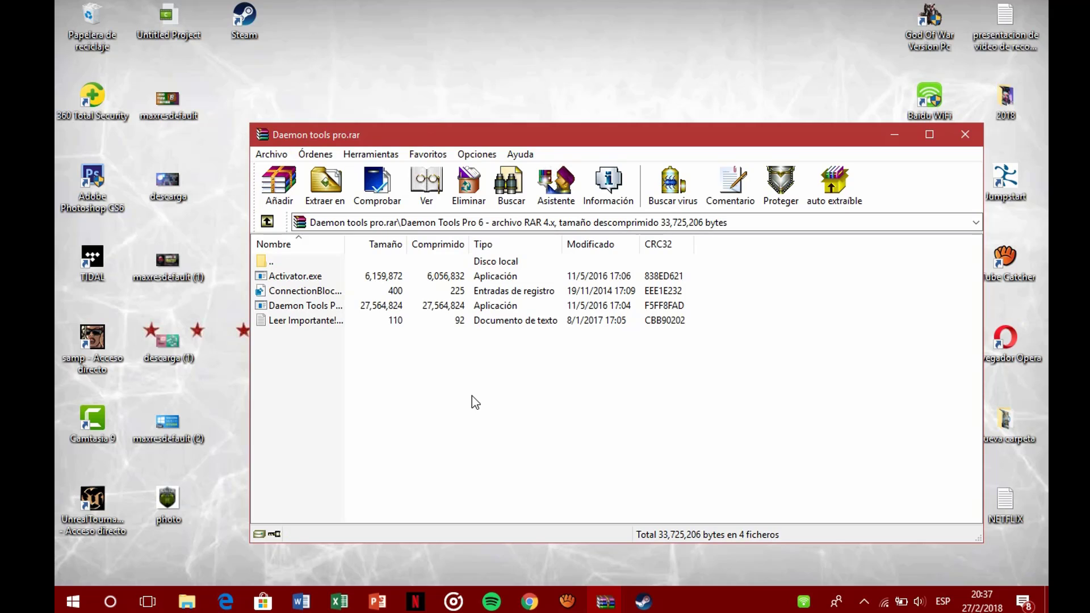
{"action": "left_click", "coordinate": [895, 134]}
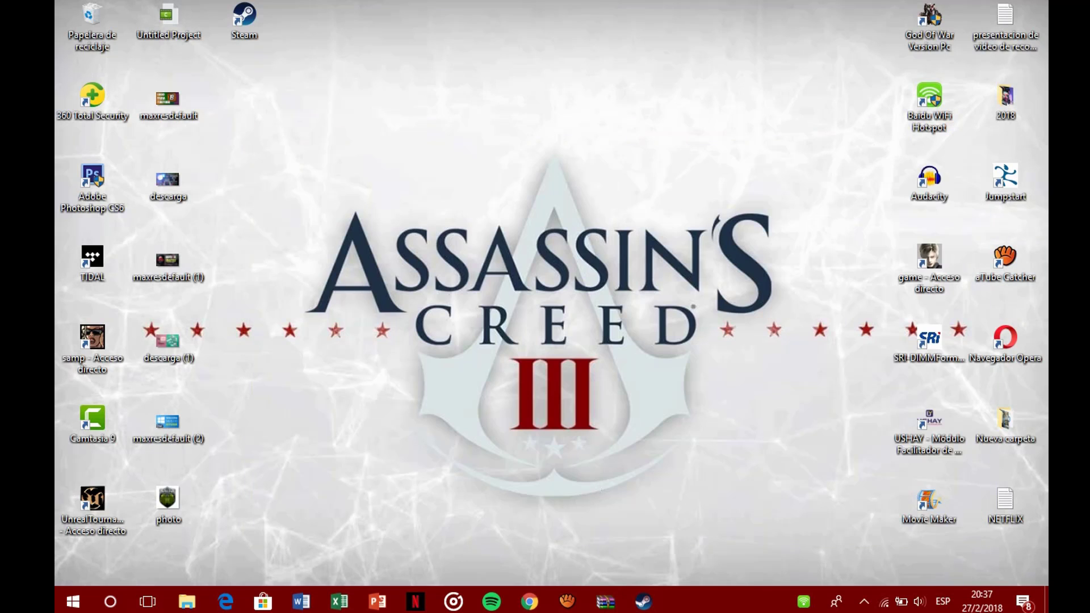
{"action": "mouse_move", "coordinate": [606, 601]}
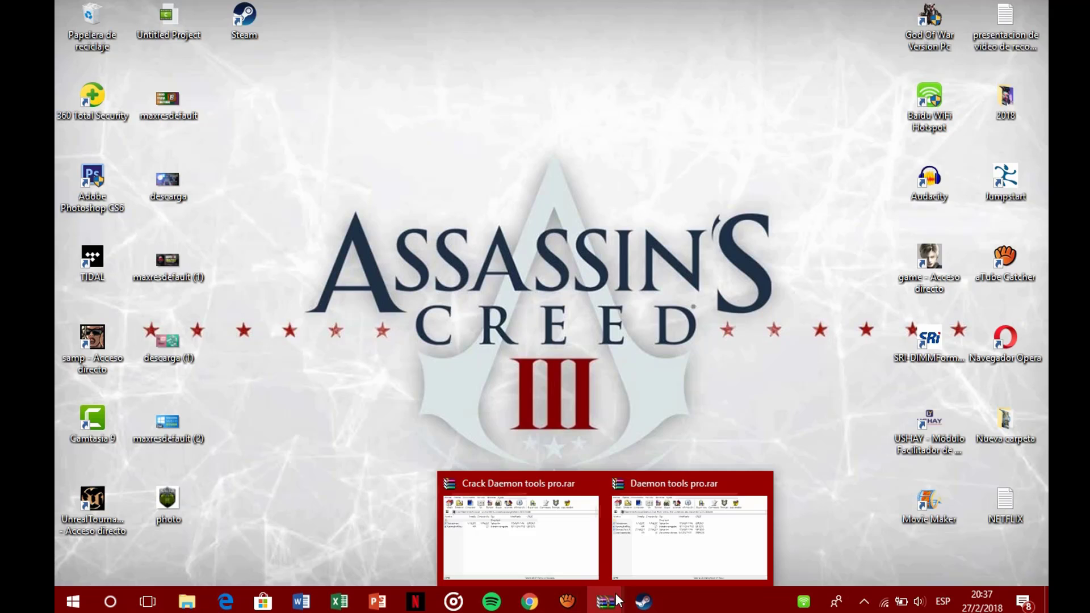
{"action": "left_click", "coordinate": [649, 562]}
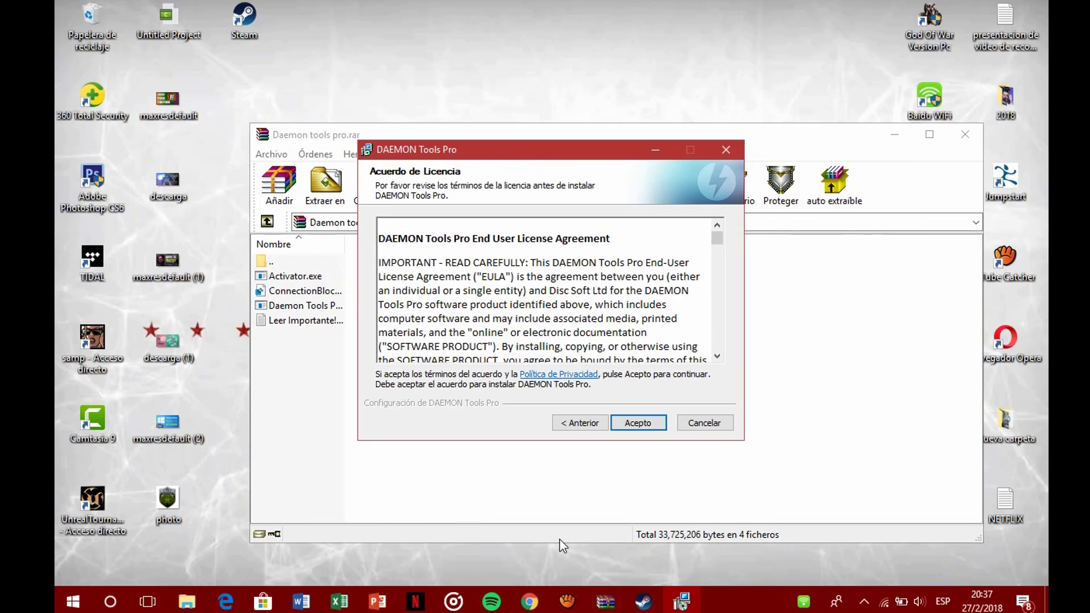
- Accept the DAEMON Tools Pro license agreement and choose the trial license (Licencia de Prueba)
{"action": "left_click", "coordinate": [638, 423]}
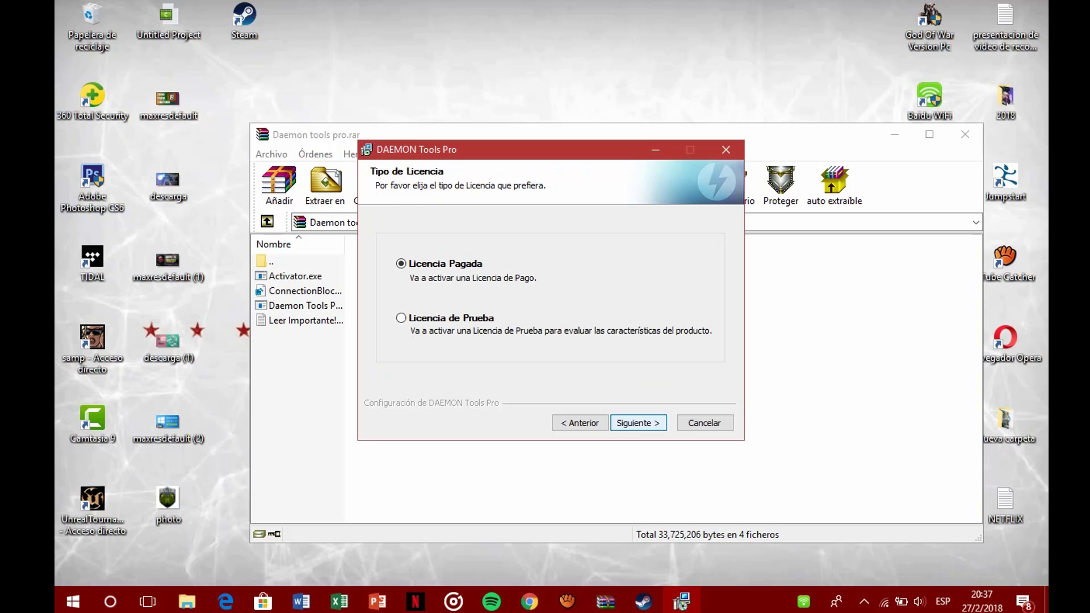
{"action": "left_click", "coordinate": [401, 318]}
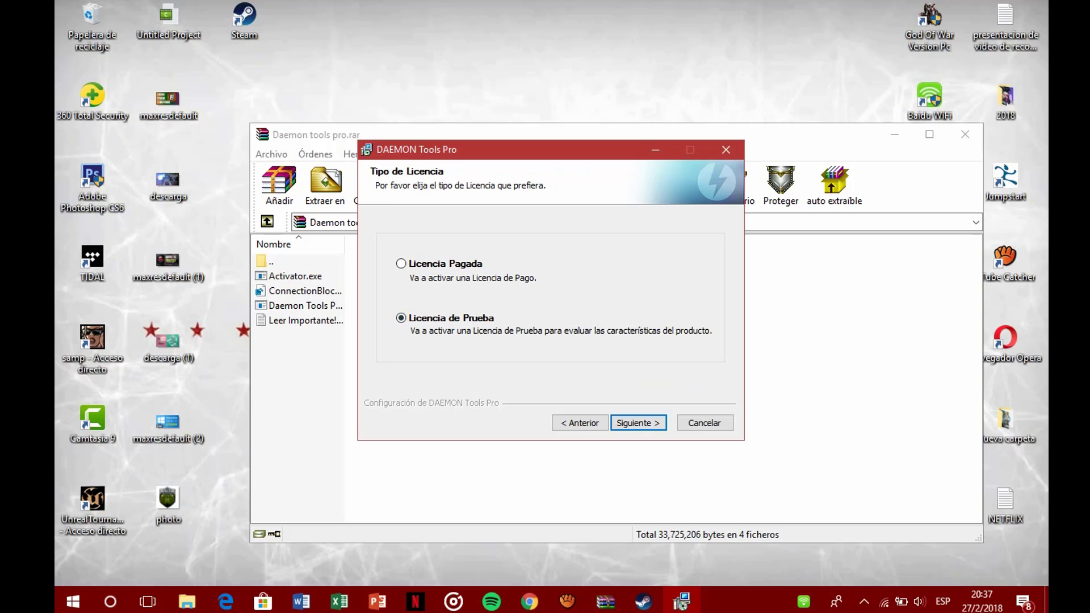
{"action": "key", "text": "Return"}
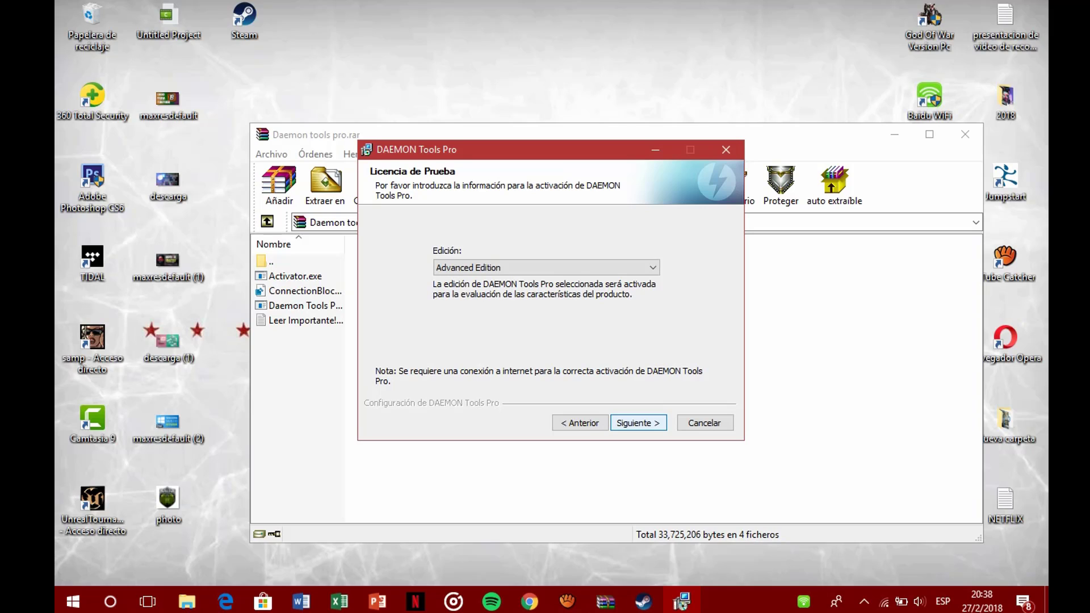
- Accept the Advanced Edition and default components, and start the installation in C:\Program Files\DAEMON Tools Pro
{"action": "key", "text": "Return"}
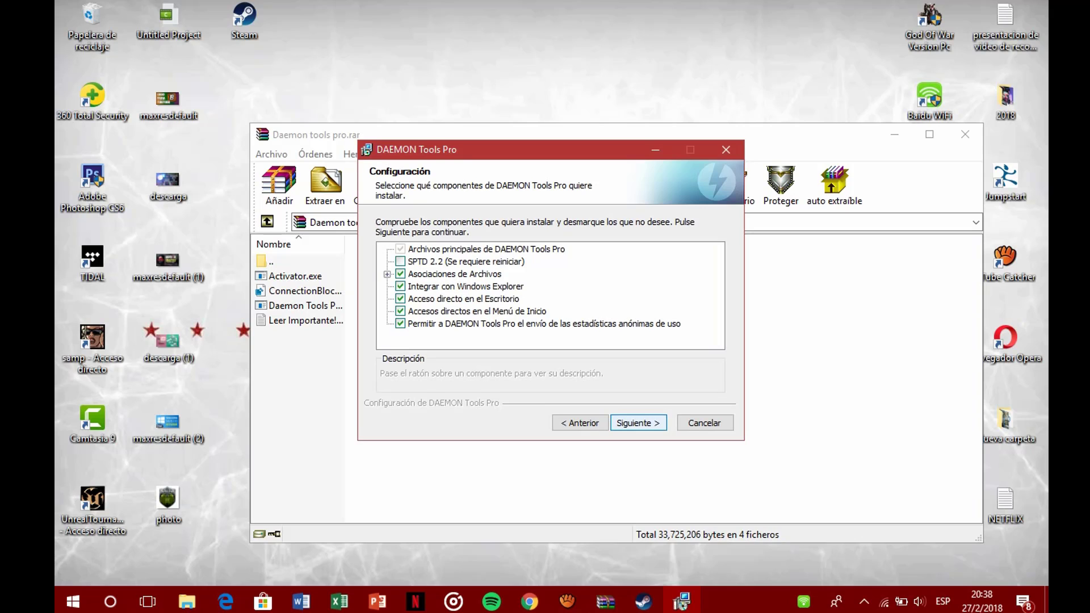
{"action": "left_click", "coordinate": [638, 423]}
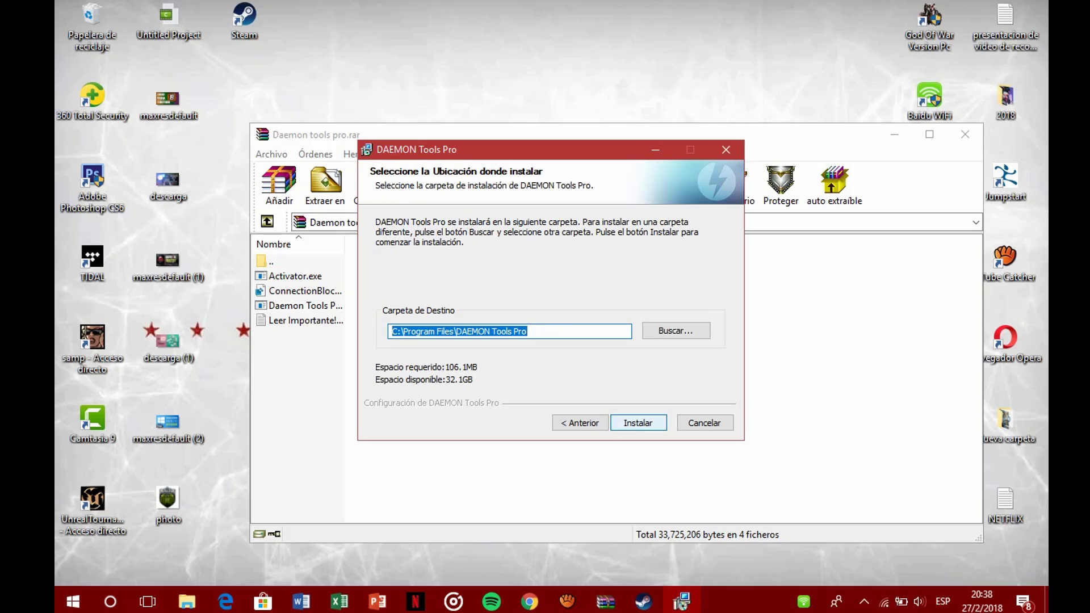
{"action": "left_click", "coordinate": [638, 423]}
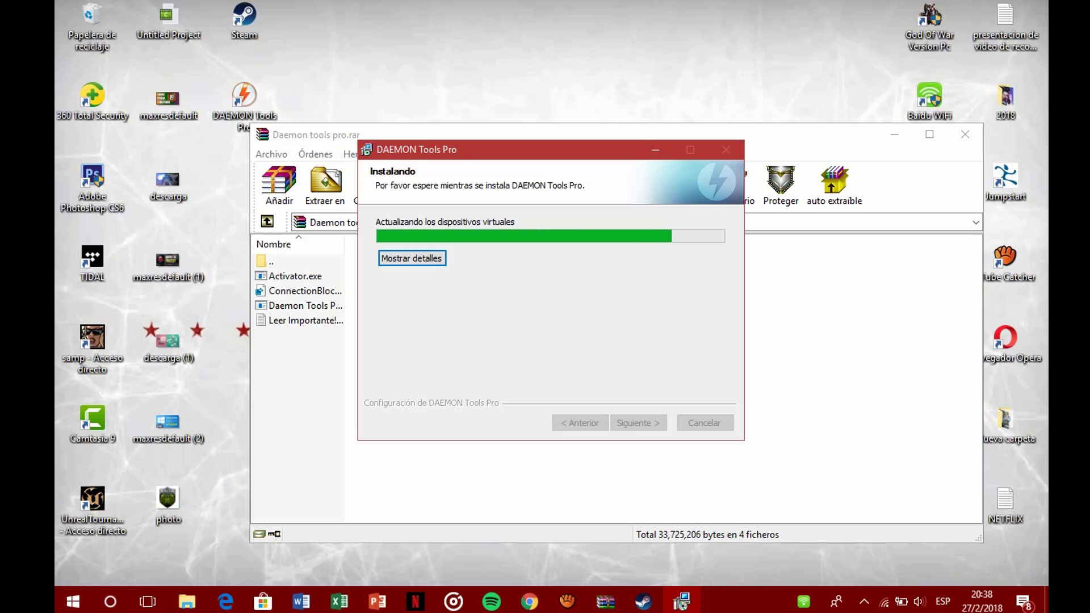
- Check the contents of the Crack Daemon tools pro.rar archive during the installation and minimise its window
{"action": "mouse_move", "coordinate": [605, 602]}
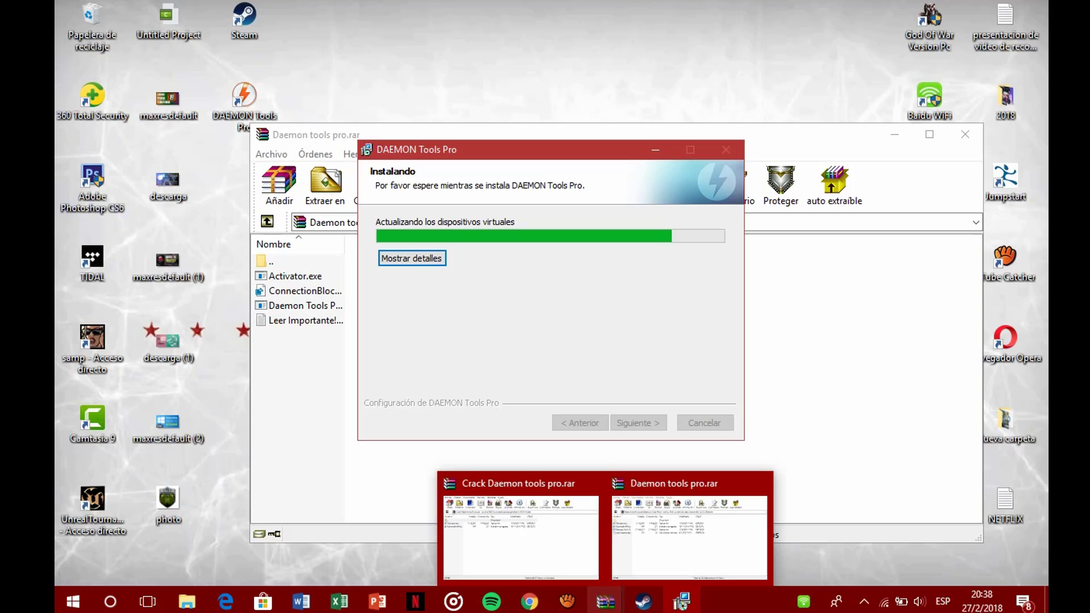
{"action": "left_click", "coordinate": [507, 532]}
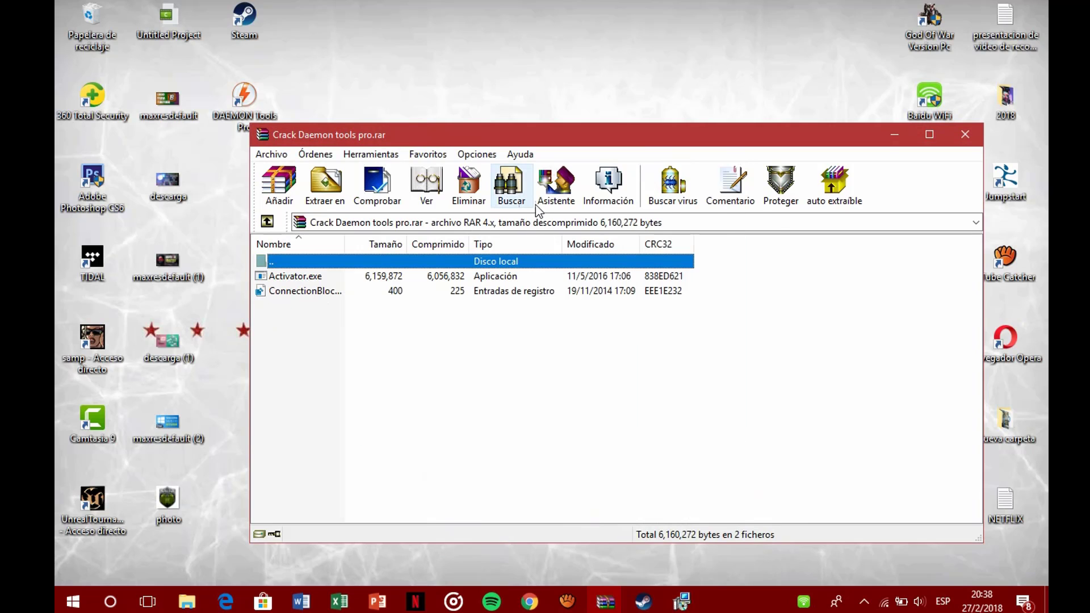
{"action": "left_click", "coordinate": [895, 136]}
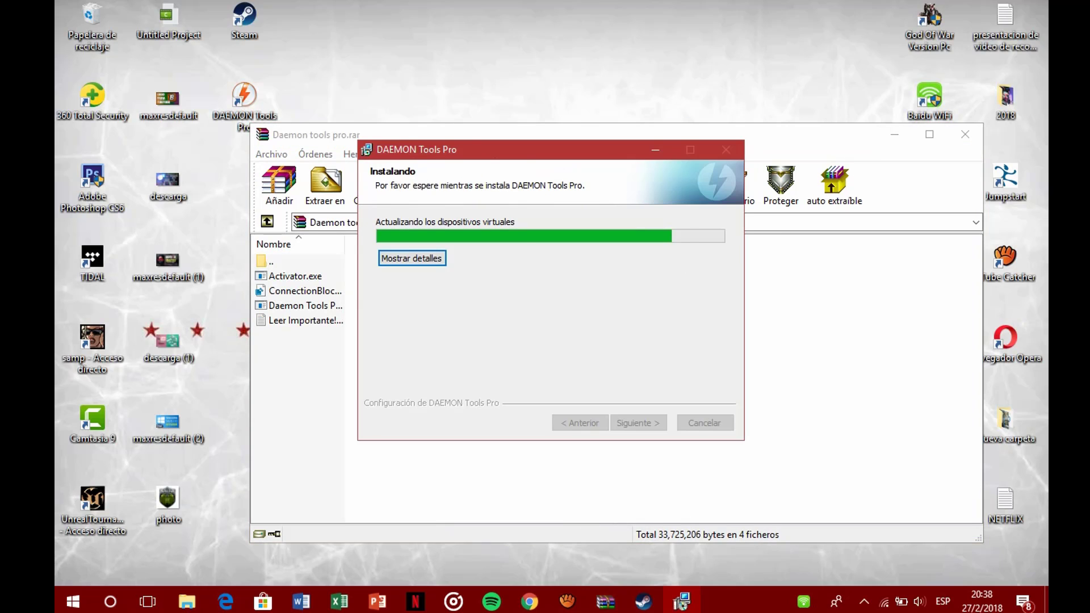
- Allow the Disc Soft Ltd device software to install and finish the setup wizard with DAEMON Tools Pro set to launch
{"action": "left_click_drag", "start_coordinate": [511, 149], "coordinate": [734, 210]}
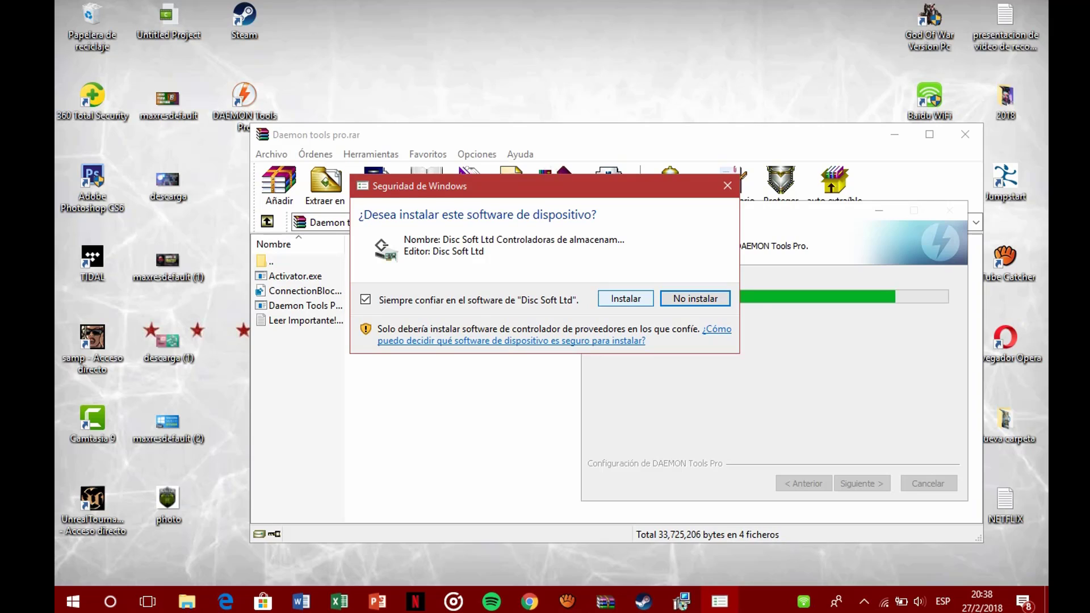
{"action": "left_click", "coordinate": [625, 299]}
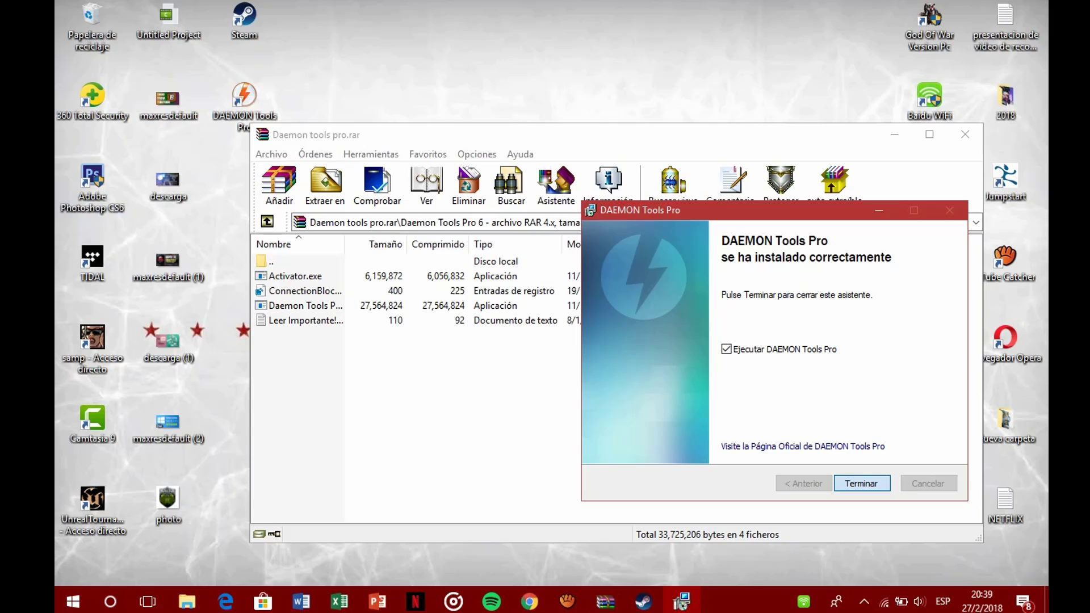
{"action": "key", "text": "Return"}
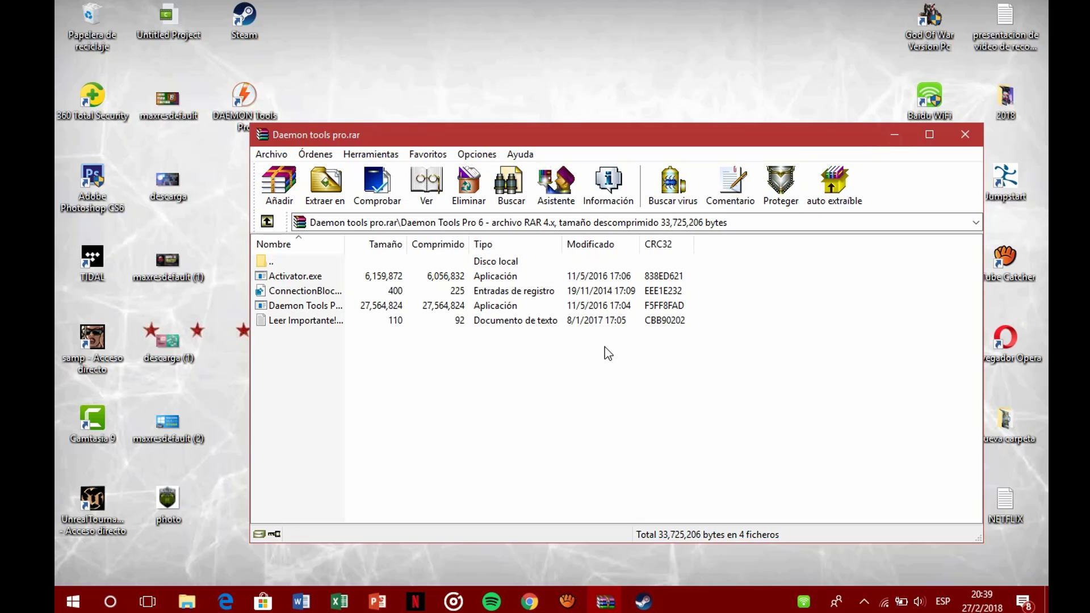
- Close the Daemon tools pro.rar archive and open Activator.exe in the Crack Daemon tools pro.rar archive
{"action": "left_click", "coordinate": [965, 130]}
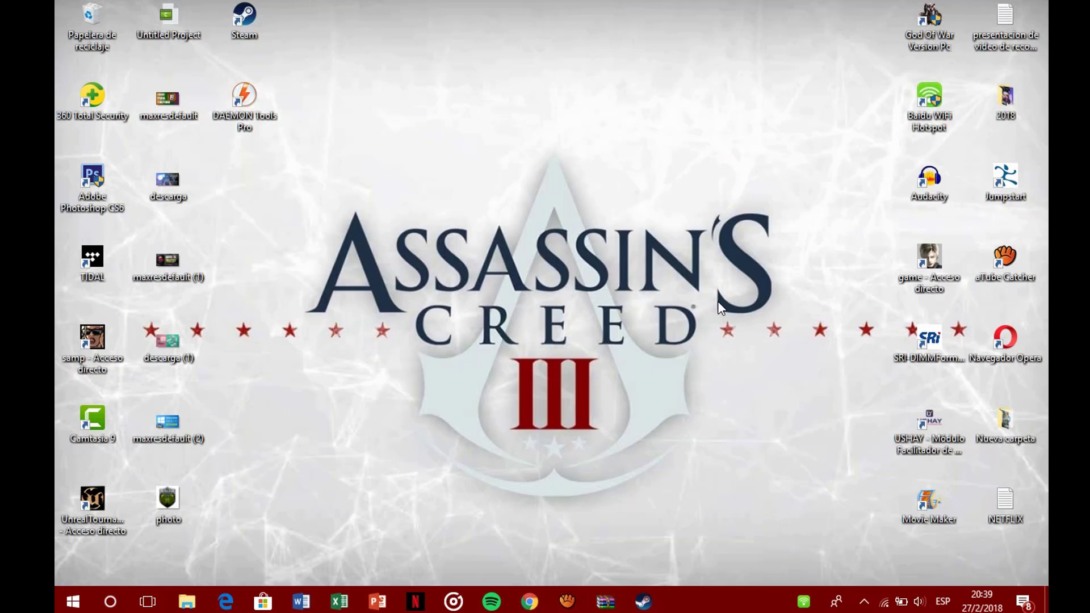
{"action": "left_click", "coordinate": [605, 601]}
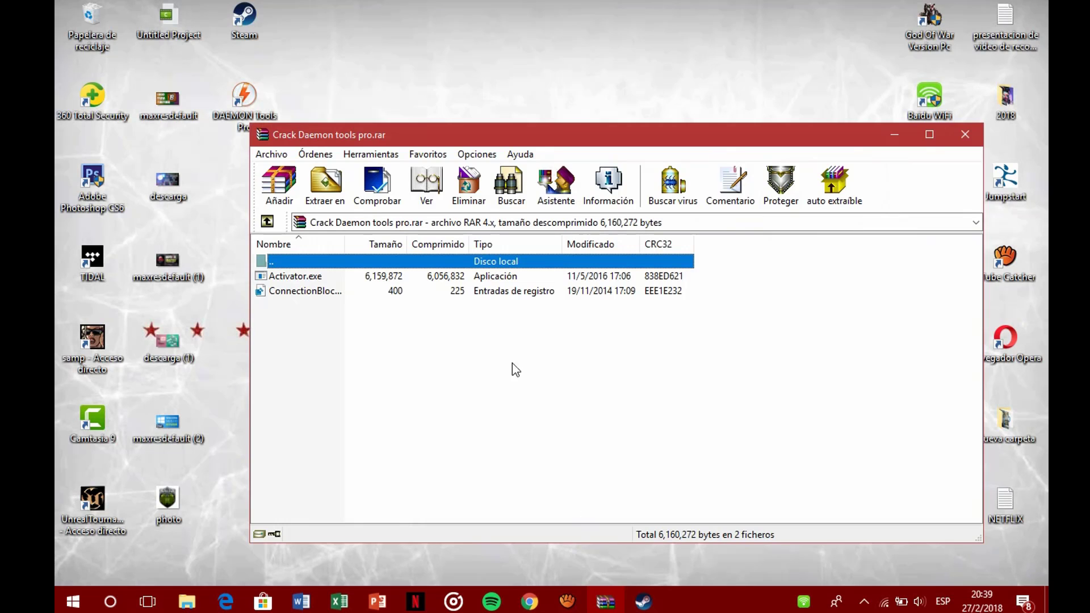
{"action": "left_click", "coordinate": [462, 277]}
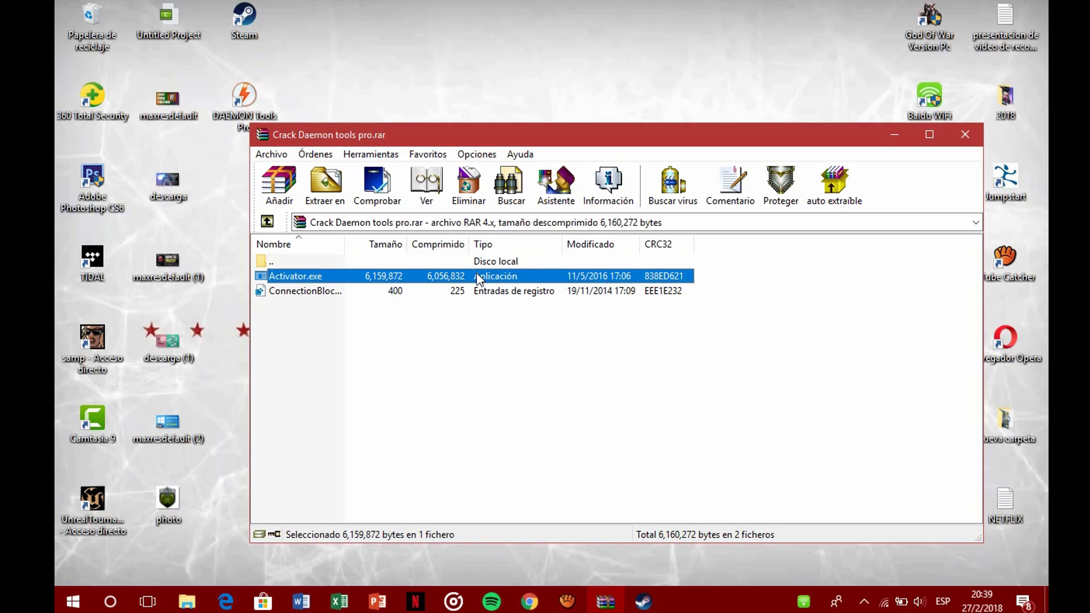
{"action": "double_click", "coordinate": [480, 276]}
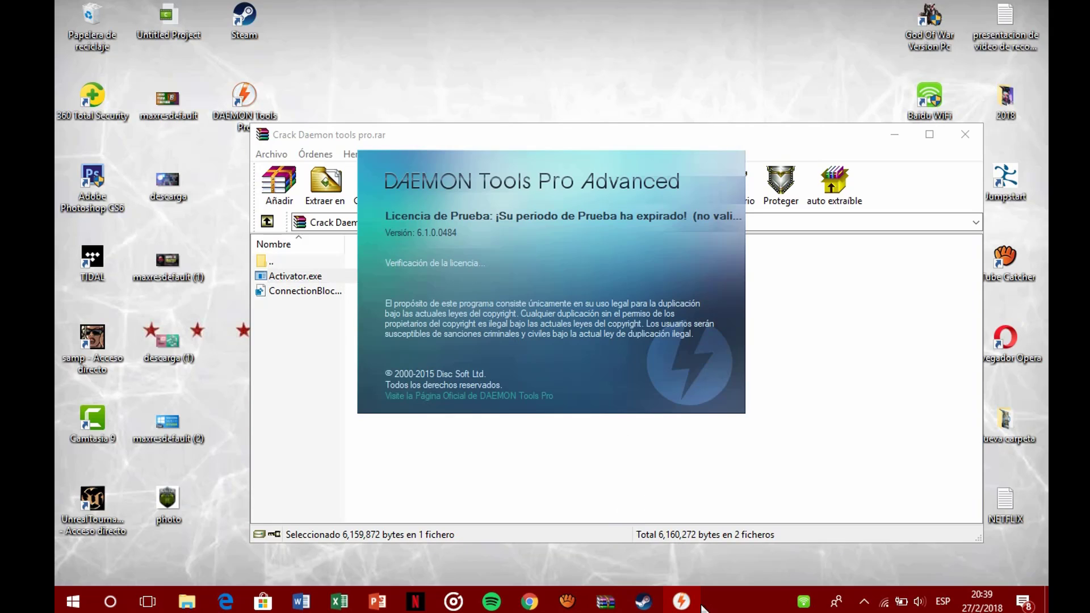
- Activate the trial license (Licencia de Prueba) for the Advanced Edition, and close the license dialog and the DAEMON Tools Pro window
{"action": "mouse_move", "coordinate": [702, 606]}
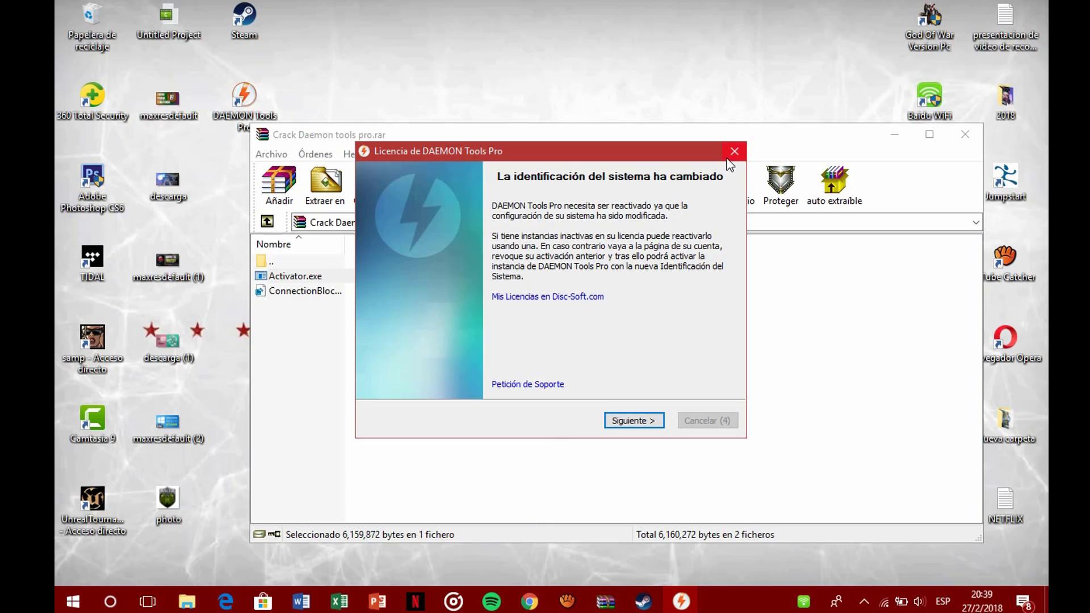
{"action": "left_click", "coordinate": [636, 423]}
{"action": "left_click", "coordinate": [556, 307]}
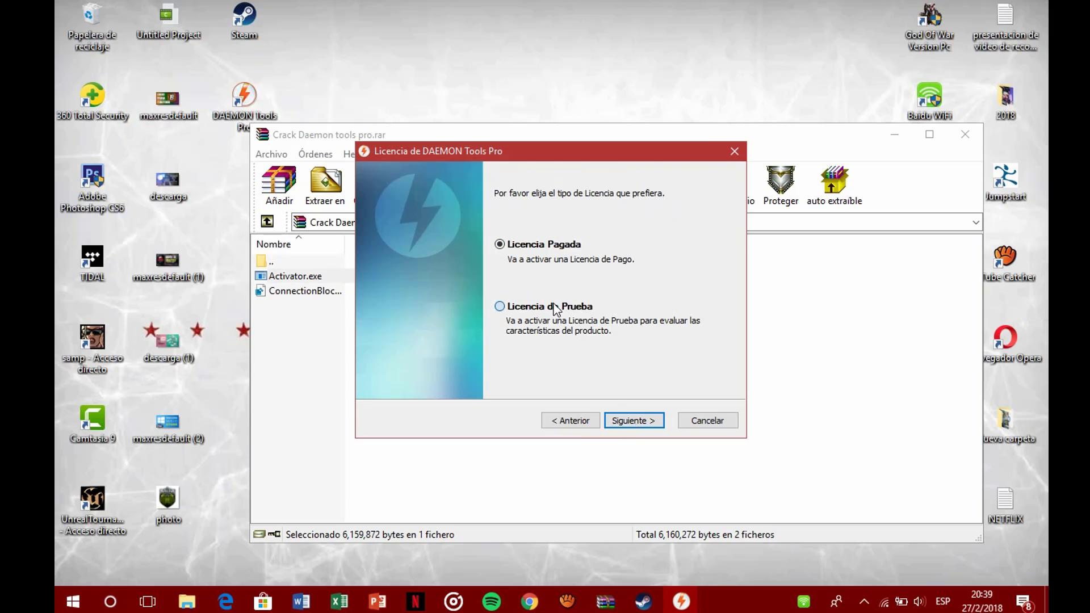
{"action": "left_click", "coordinate": [627, 423]}
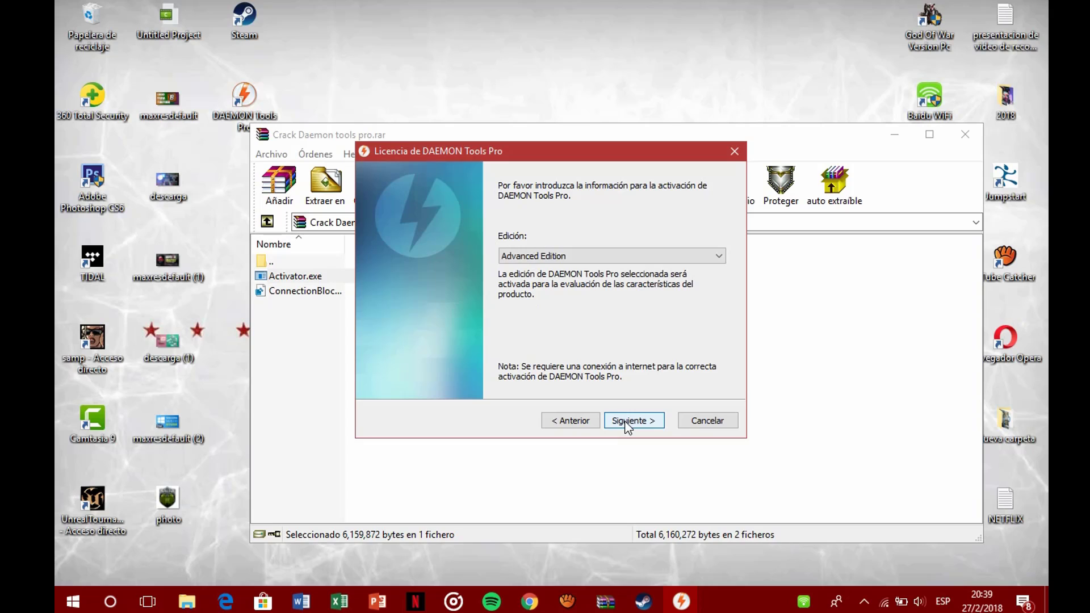
{"action": "left_click", "coordinate": [627, 423]}
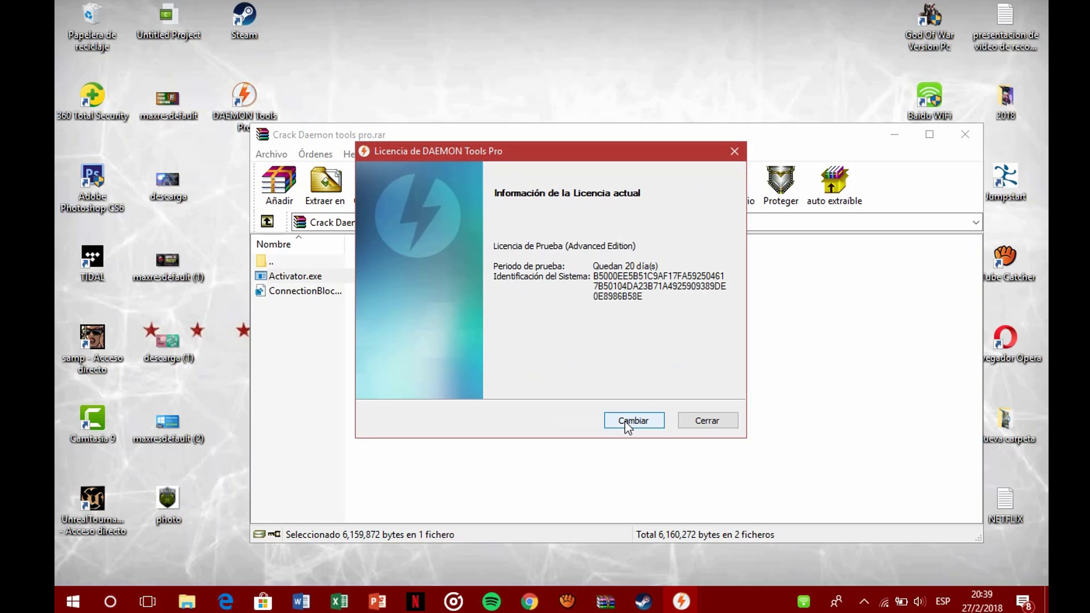
{"action": "left_click", "coordinate": [703, 423]}
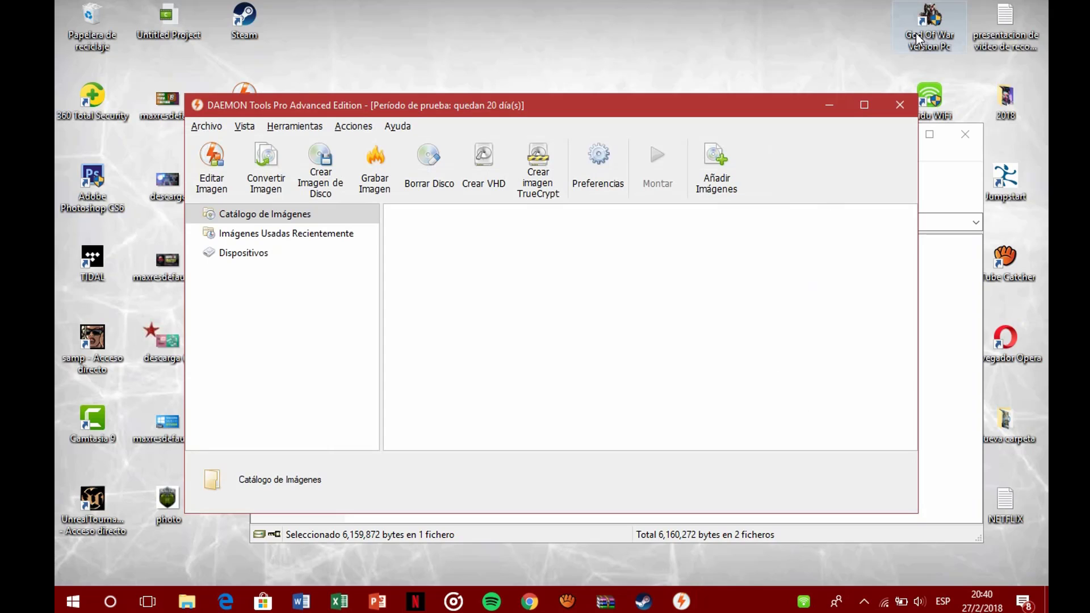
{"action": "left_click", "coordinate": [900, 103]}
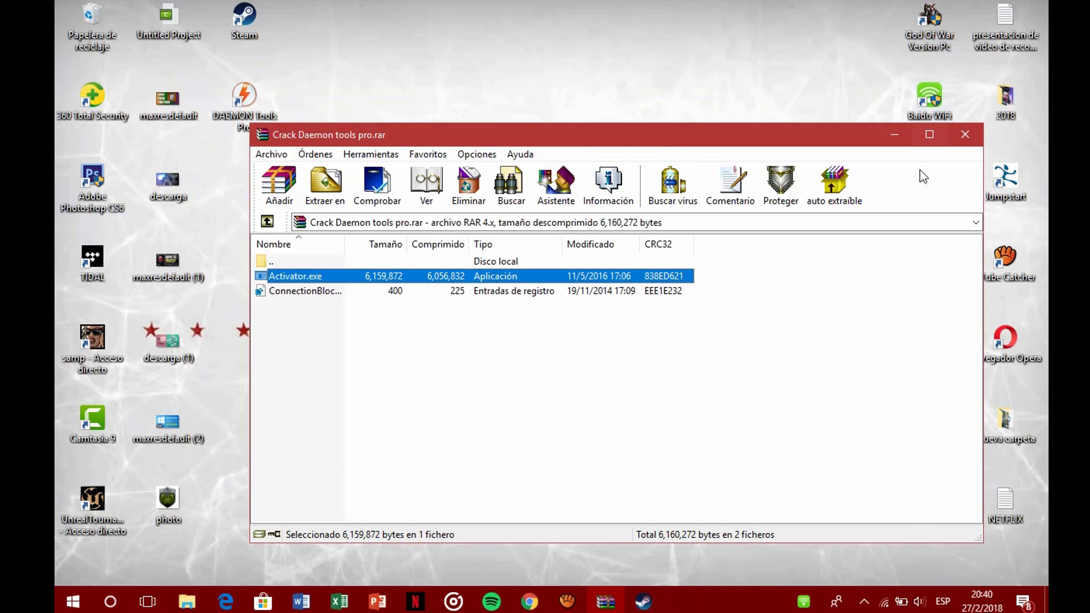
- Run Activator.exe from the crack archive, accept its firewall notice, and select the registry entries file
{"action": "double_click", "coordinate": [563, 277]}
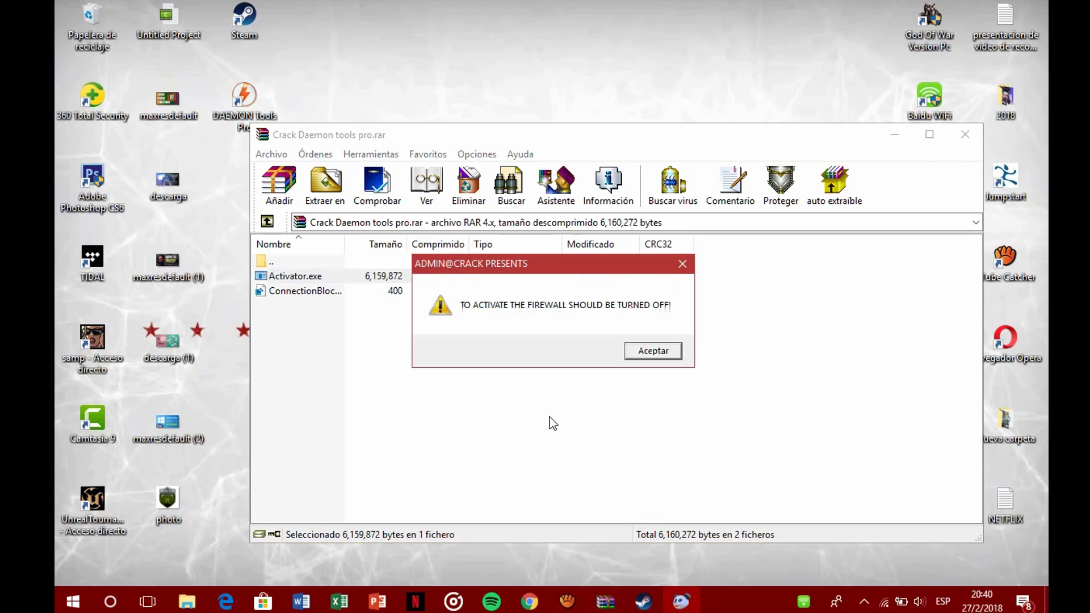
{"action": "left_click", "coordinate": [653, 351]}
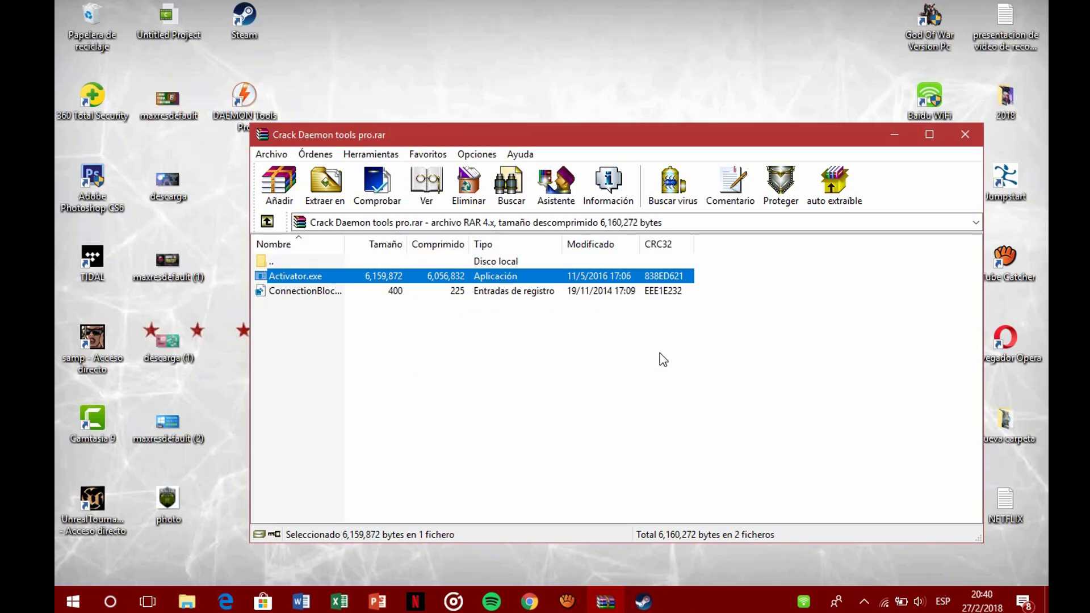
{"action": "left_click", "coordinate": [489, 294]}
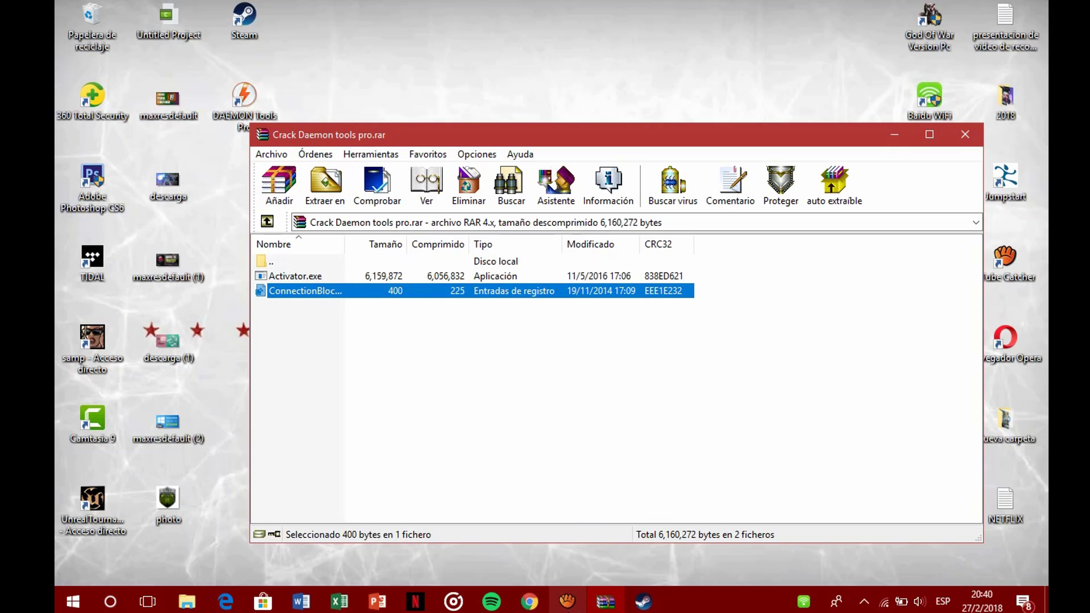
- Launch DAEMON Tools Pro from its desktop shortcut
{"action": "mouse_move", "coordinate": [568, 602]}
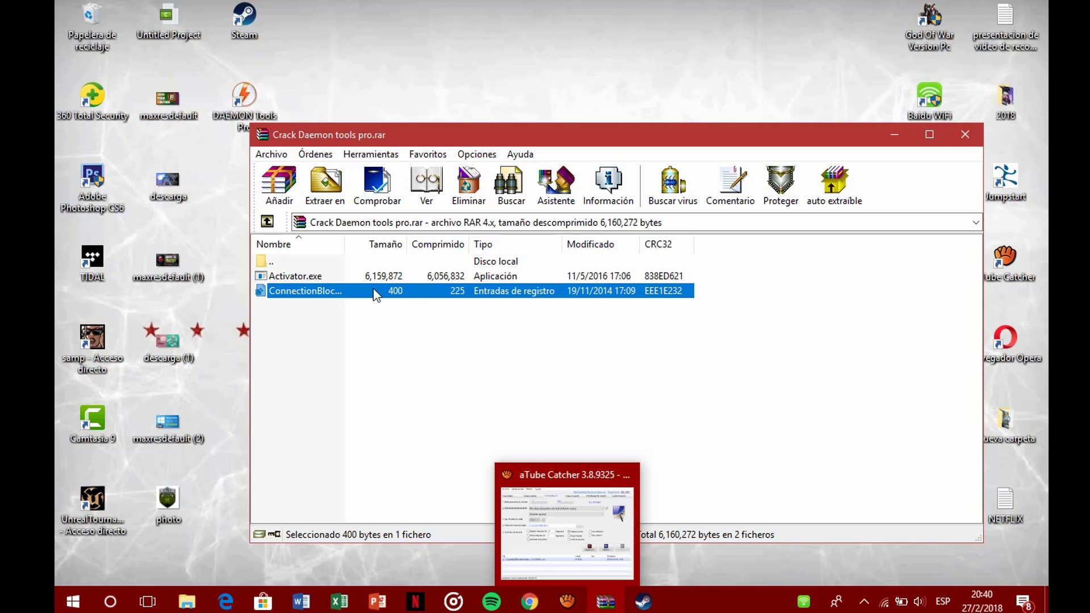
{"action": "left_click", "coordinate": [227, 116]}
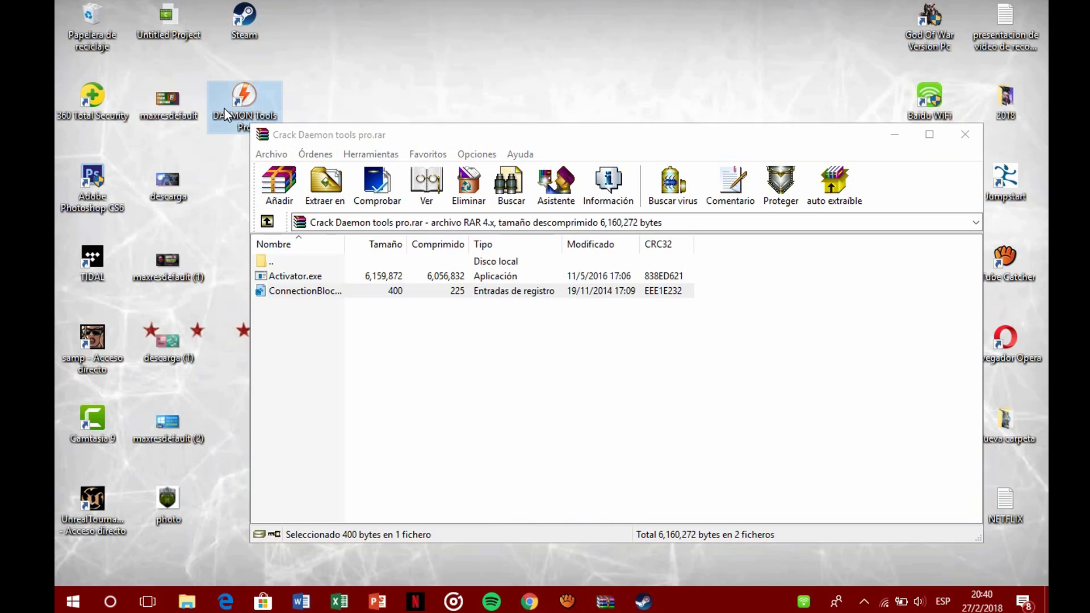
{"action": "double_click", "coordinate": [223, 106]}
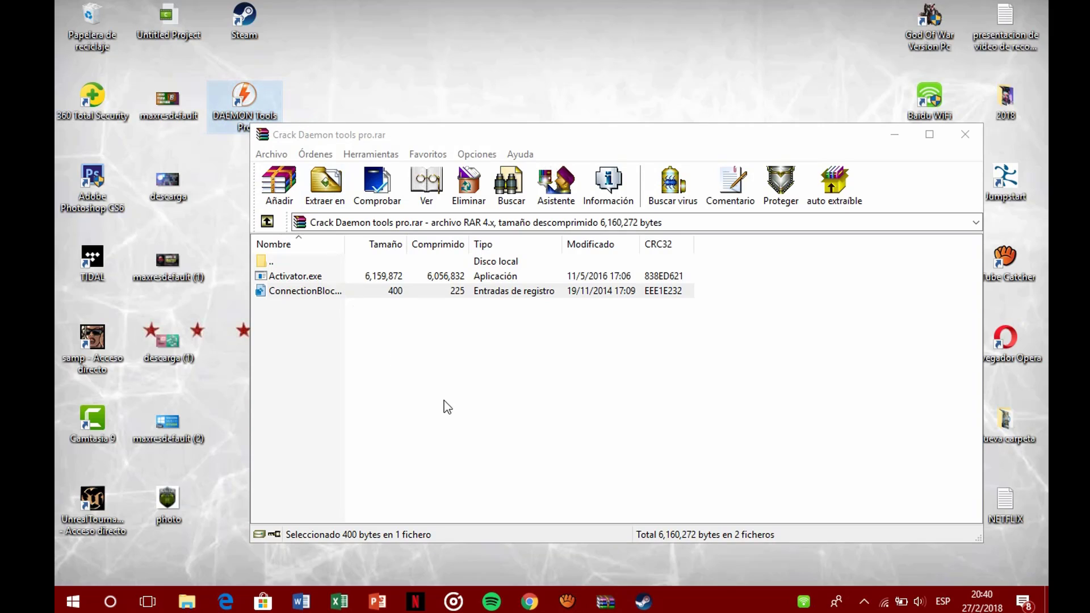
- Select Activator.exe in the crack archive again and close the DAEMON Tools Pro window
{"action": "mouse_move", "coordinate": [620, 601]}
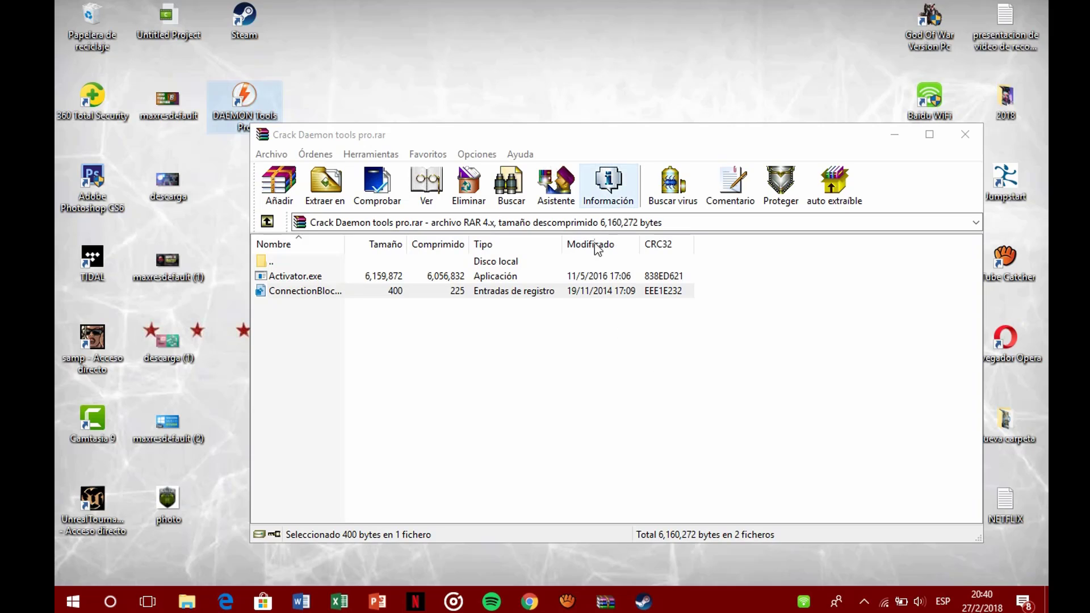
{"action": "left_click", "coordinate": [589, 277]}
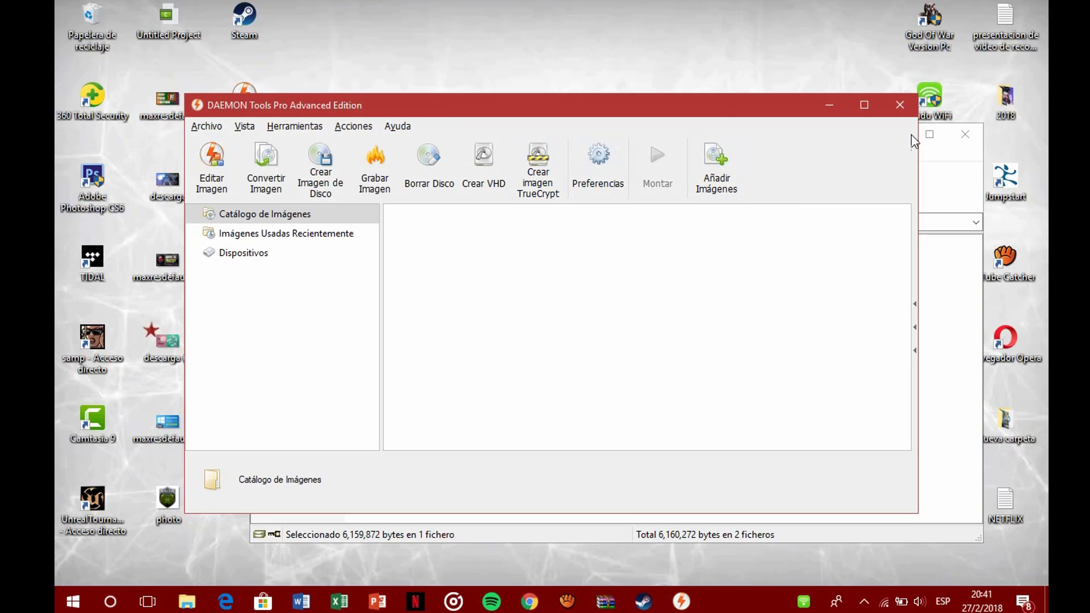
{"action": "left_click", "coordinate": [900, 105]}
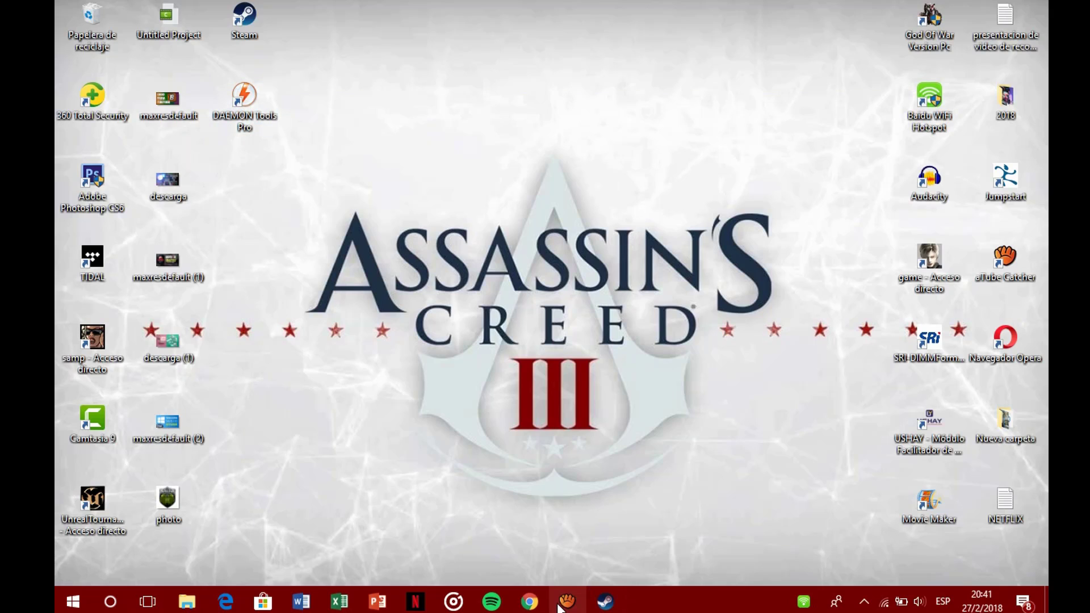
- Switch to the aTube Catcher window
{"action": "mouse_move", "coordinate": [560, 607]}
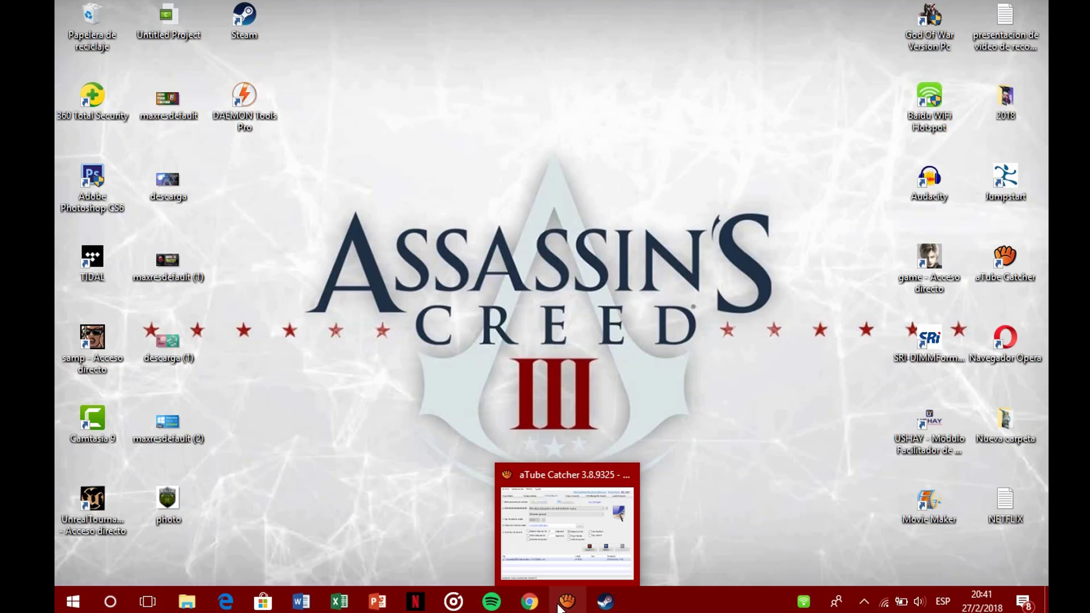
{"action": "left_click", "coordinate": [557, 571]}
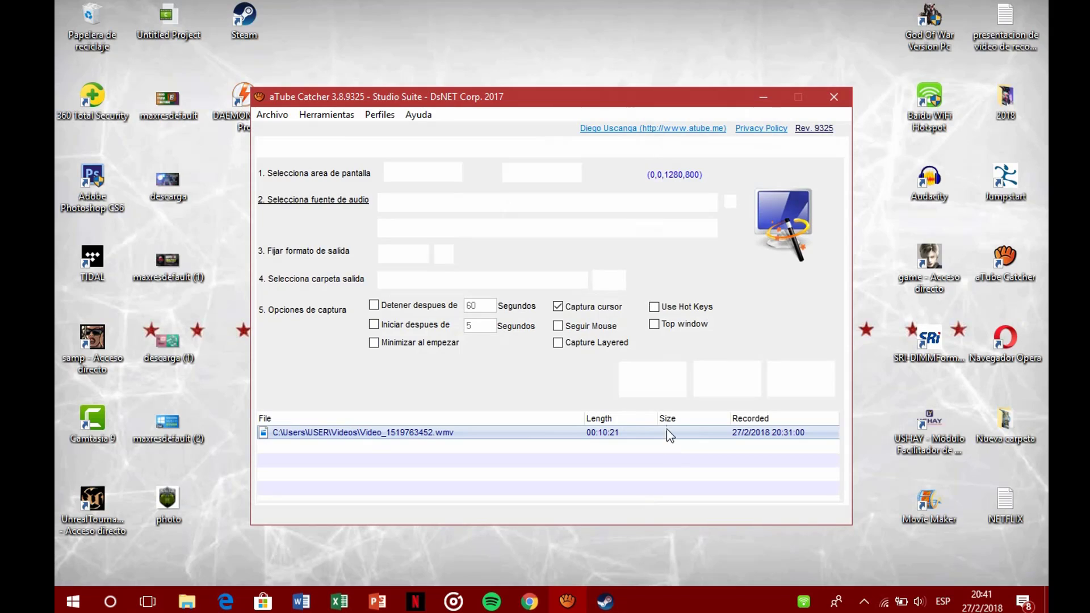